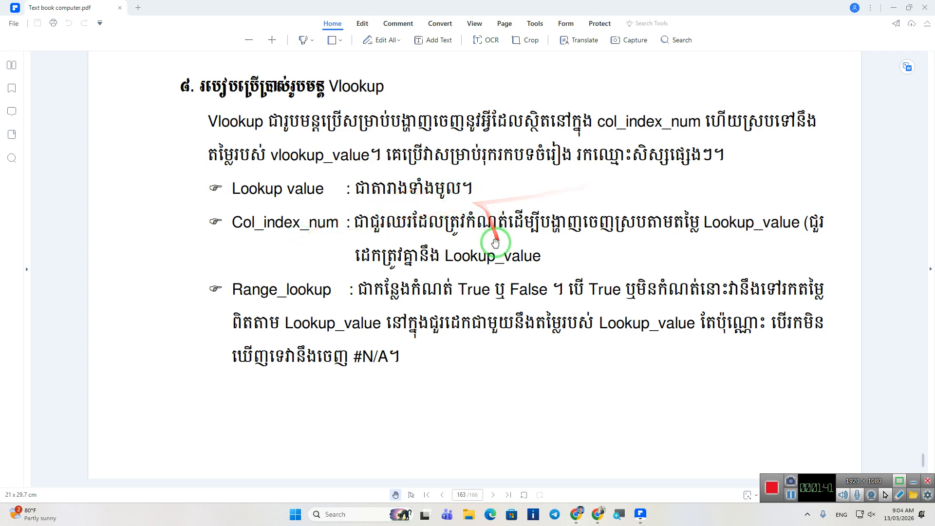
# Read through the VLOOKUP explanation and examine the syntax and sample product table on the following page of the PDF.
pyautogui.scroll(-8, 495, 242)
pyautogui.scroll(-10, 495, 243)
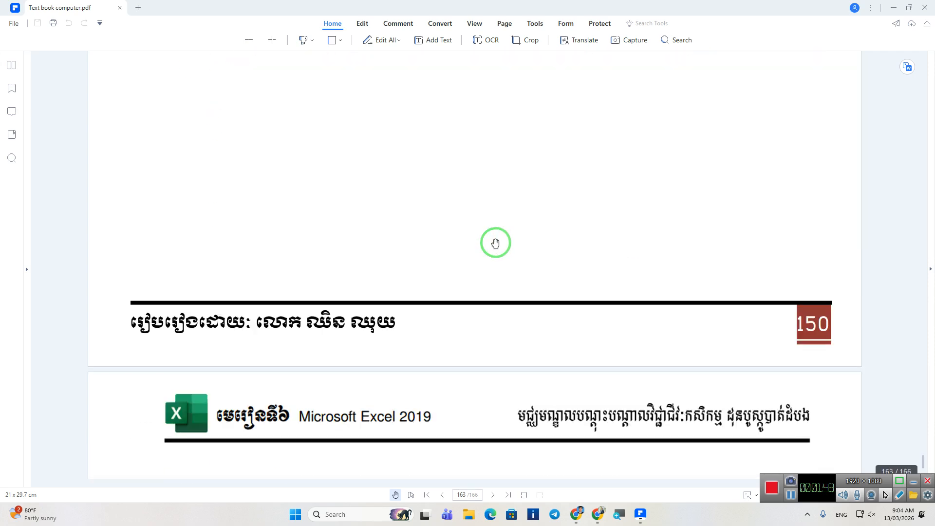
pyautogui.scroll(-6, 496, 243)
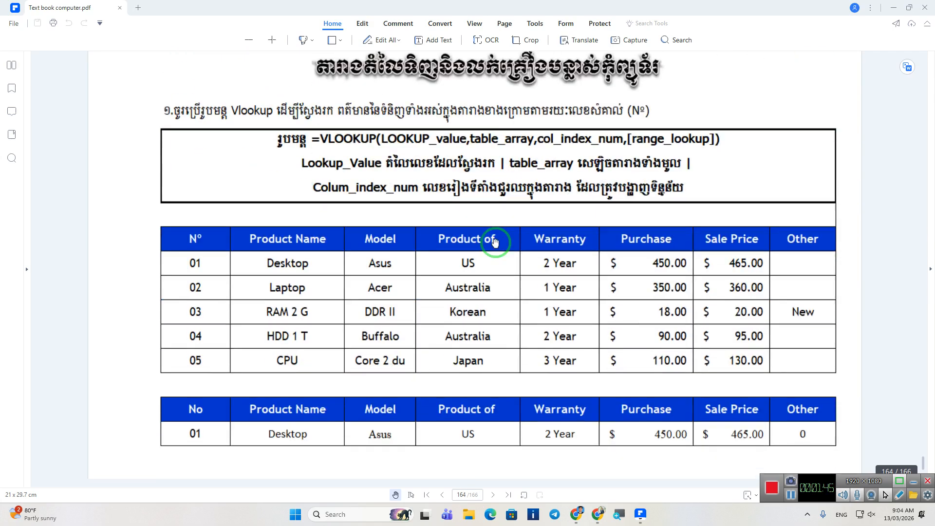
pyautogui.scroll(2, 495, 243)
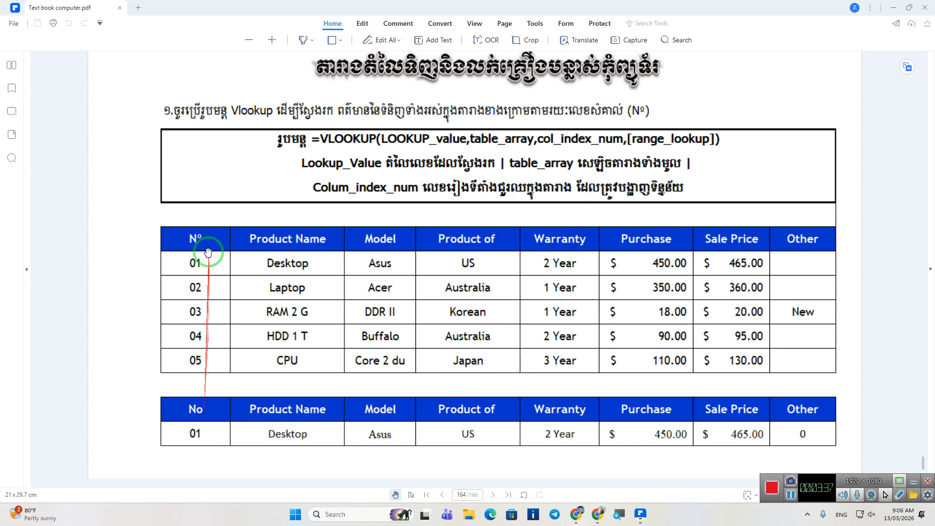
pyautogui.moveTo(196, 280)
pyautogui.mouseDown()
pyautogui.moveTo(209, 435)
pyautogui.moveTo(799, 436)
pyautogui.moveTo(559, 447)
pyautogui.moveTo(305, 428)
pyautogui.moveTo(471, 240)
pyautogui.moveTo(500, 265)
pyautogui.moveTo(188, 403)
pyautogui.moveTo(286, 136)
pyautogui.moveTo(667, 168)
pyautogui.moveTo(307, 363)
pyautogui.moveTo(206, 316)
pyautogui.moveTo(203, 288)
pyautogui.moveTo(200, 435)
pyautogui.moveTo(244, 278)
pyautogui.moveTo(448, 292)
pyautogui.moveTo(790, 296)
pyautogui.mouseUp()
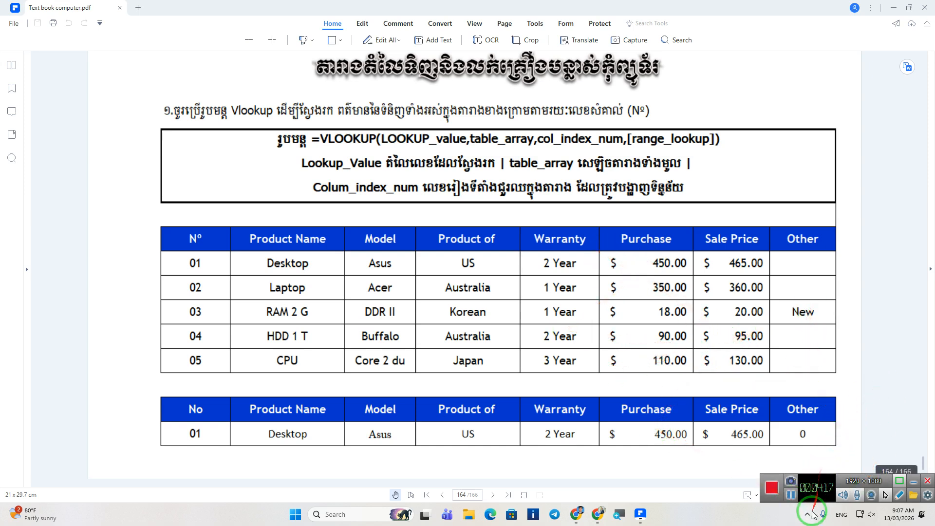
# Switch to the Excel workbook and copy the product table's header row A1:I1 to row 8, starting at A8.
pyautogui.click(791, 495)
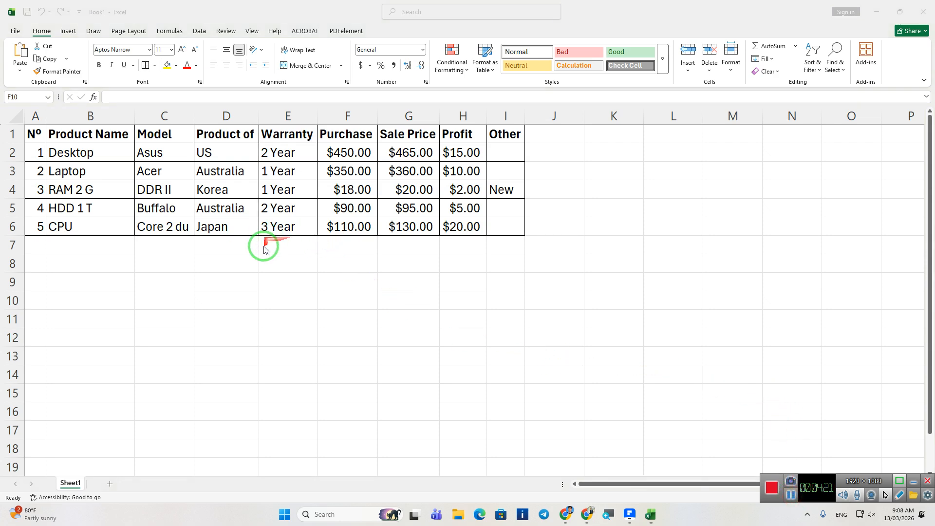
pyautogui.keyDown('ctrl'); pyautogui.scroll(3, 259, 273); pyautogui.keyUp('ctrl')
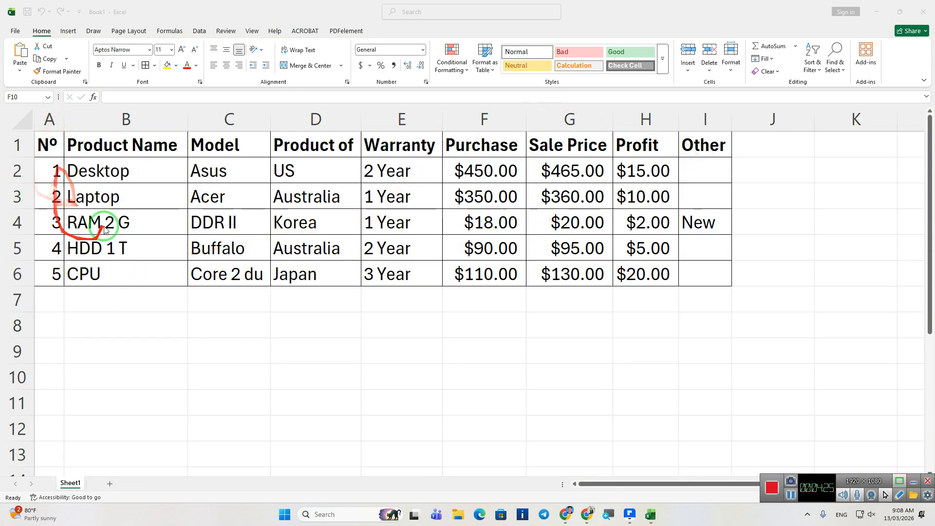
pyautogui.click(61, 334)
pyautogui.click(61, 331)
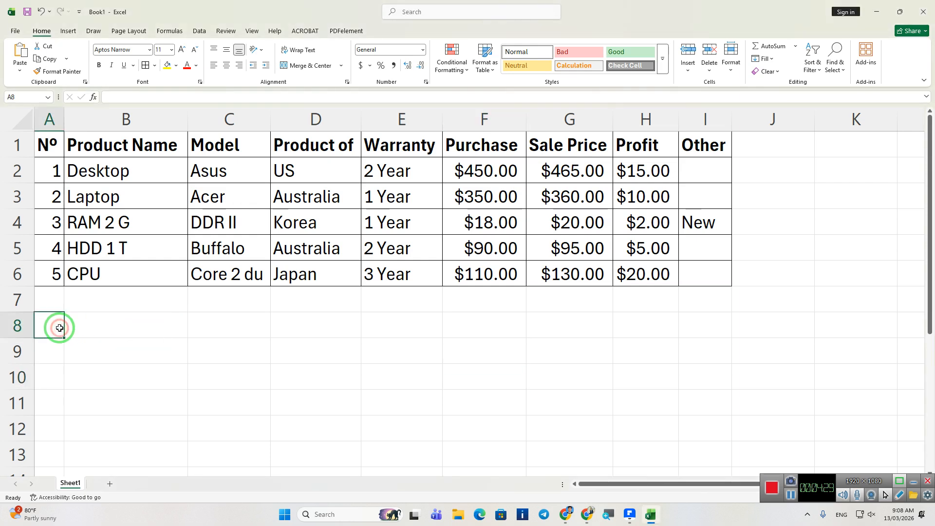
pyautogui.click(105, 327)
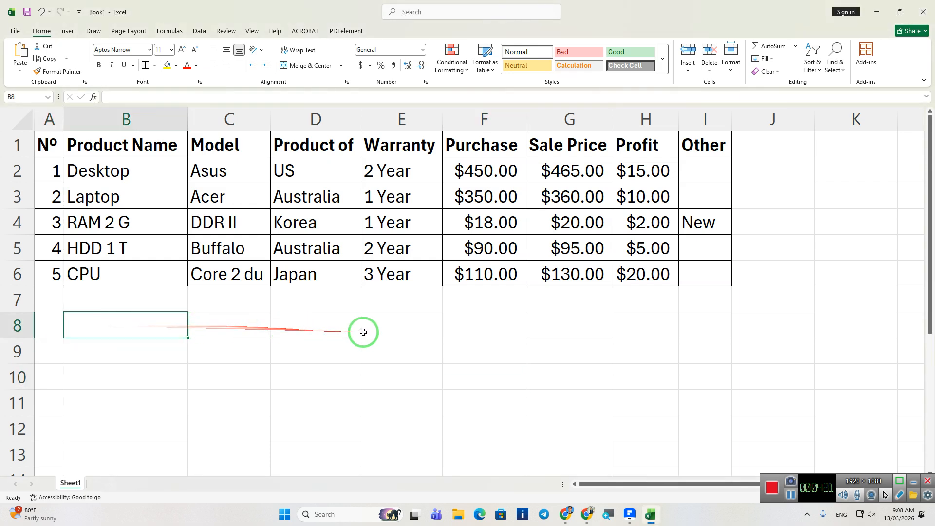
pyautogui.moveTo(44, 143); pyautogui.dragTo(709, 145)
pyautogui.hotkey('ctrl', 'c')
pyautogui.click(59, 327)
pyautogui.hotkey('ctrl', 'v')
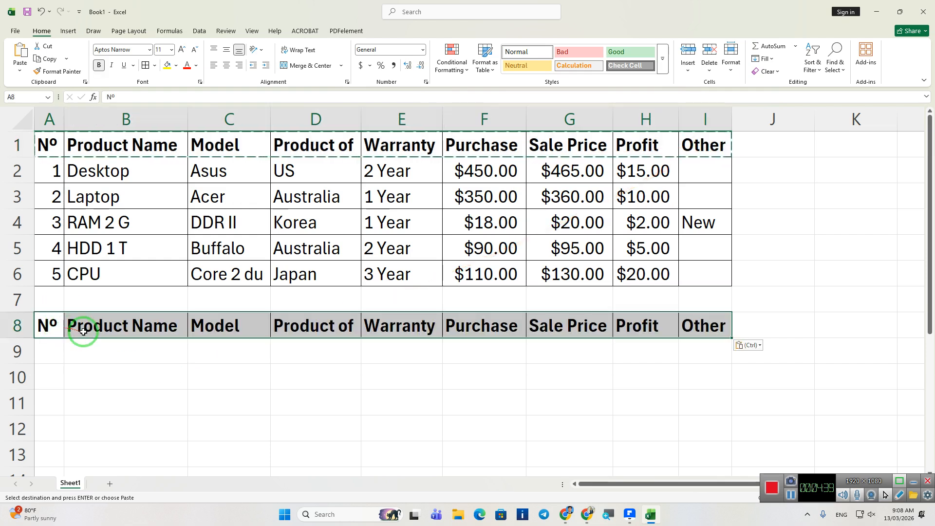
# Enter 2 as the lookup number in A9, under the copied Nº header.
pyautogui.click(96, 379)
pyautogui.click(56, 351)
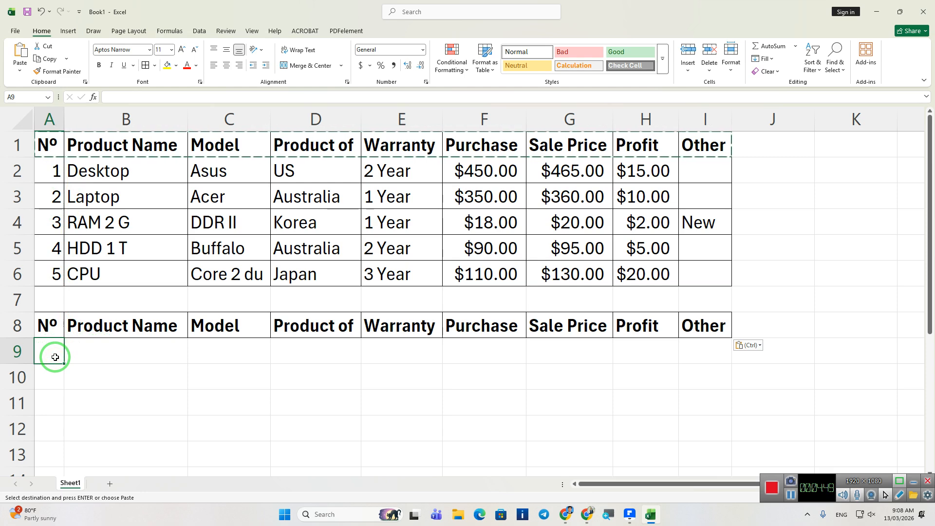
pyautogui.write('2')
pyautogui.click(115, 356)
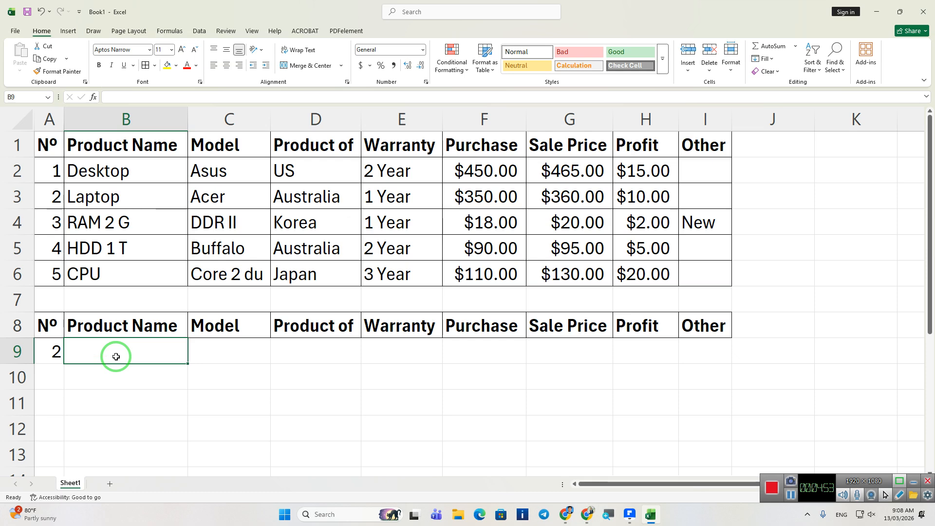
# Begin a VLOOKUP formula in B9 with A9 as the lookup value.
pyautogui.keyDown('ctrl'); pyautogui.scroll(1, 116, 356); pyautogui.keyUp('ctrl')
pyautogui.keyDown('ctrl'); pyautogui.scroll(1, 116, 357); pyautogui.keyUp('ctrl')
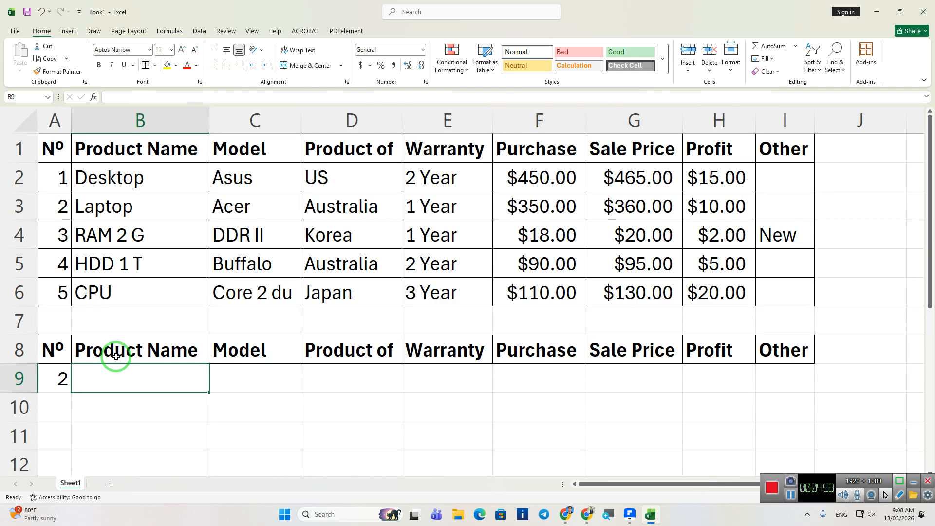
pyautogui.write('=')
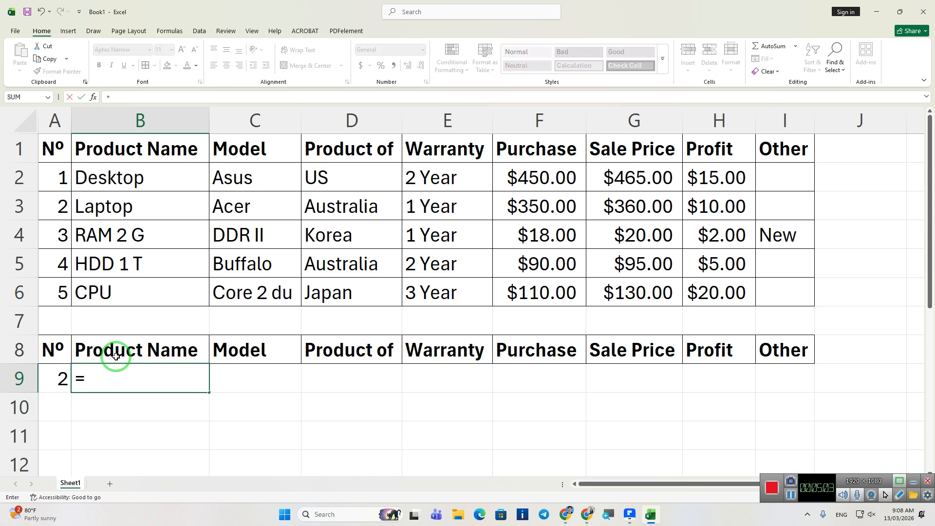
pyautogui.write('vlo')
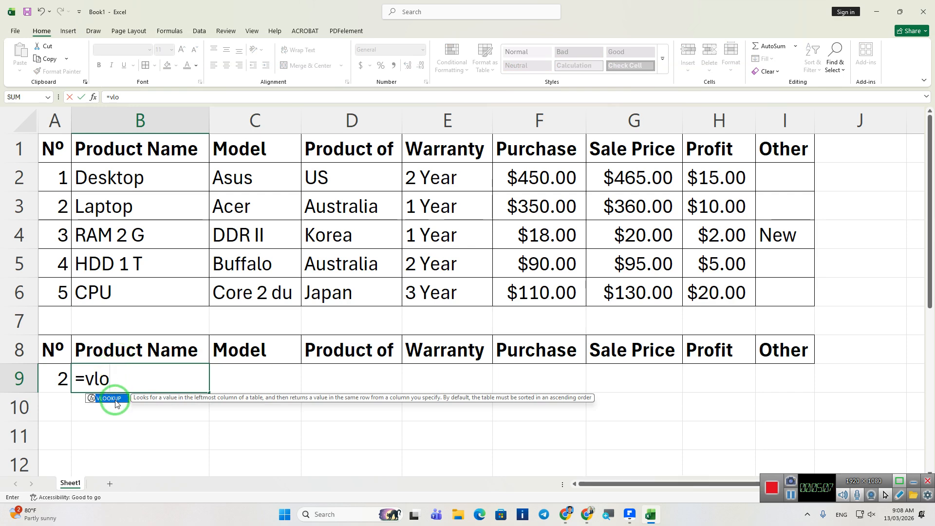
pyautogui.write('o')
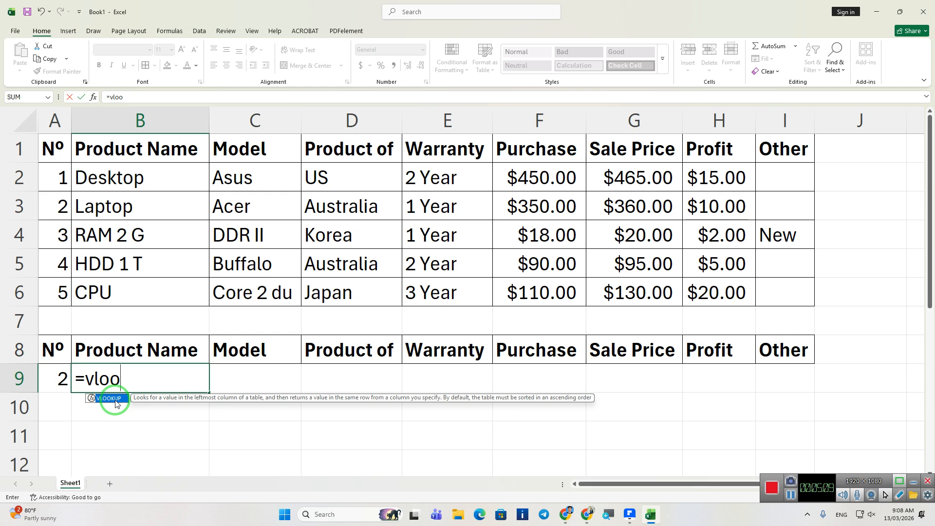
pyautogui.write('c')
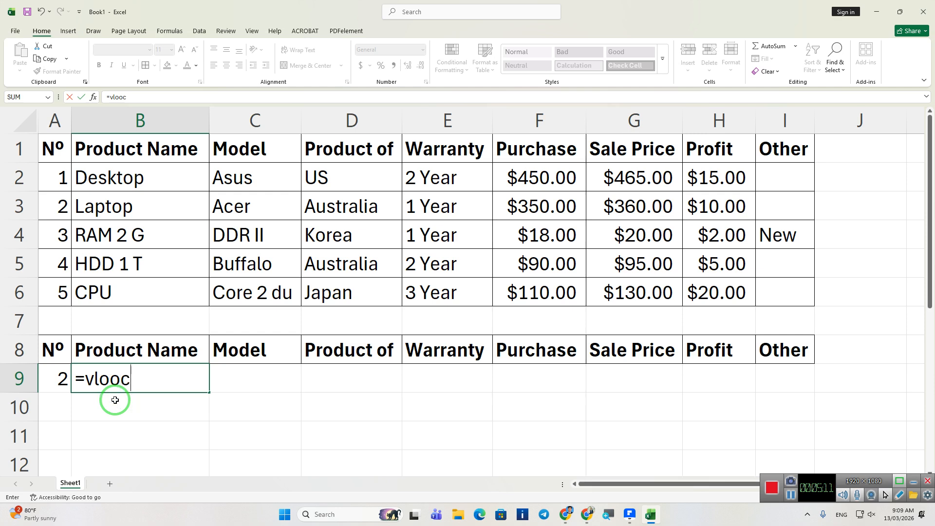
pyautogui.press('BackSpace')
pyautogui.write('ku')
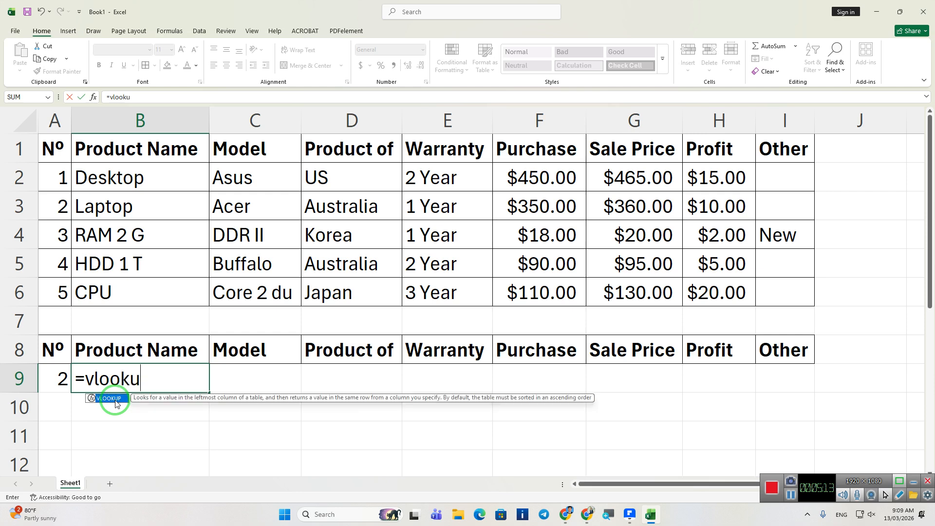
pyautogui.write('p(')
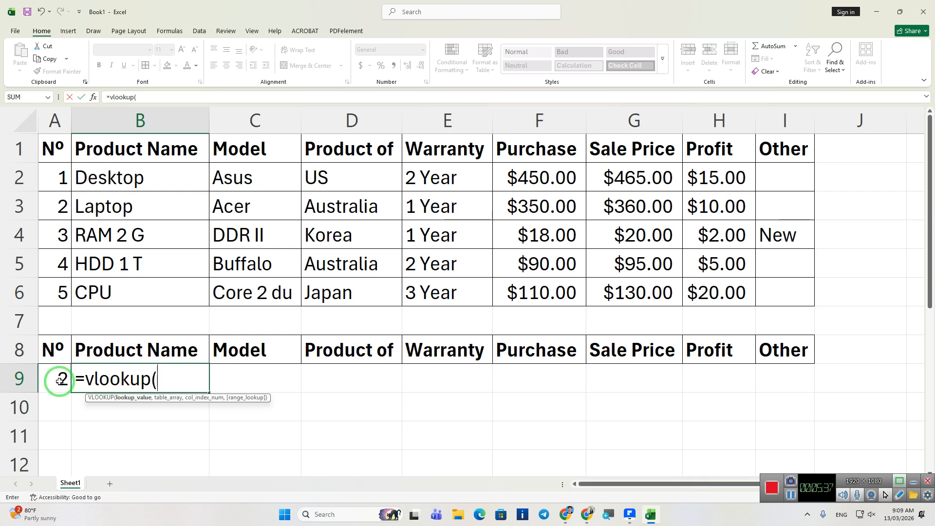
pyautogui.click(59, 381)
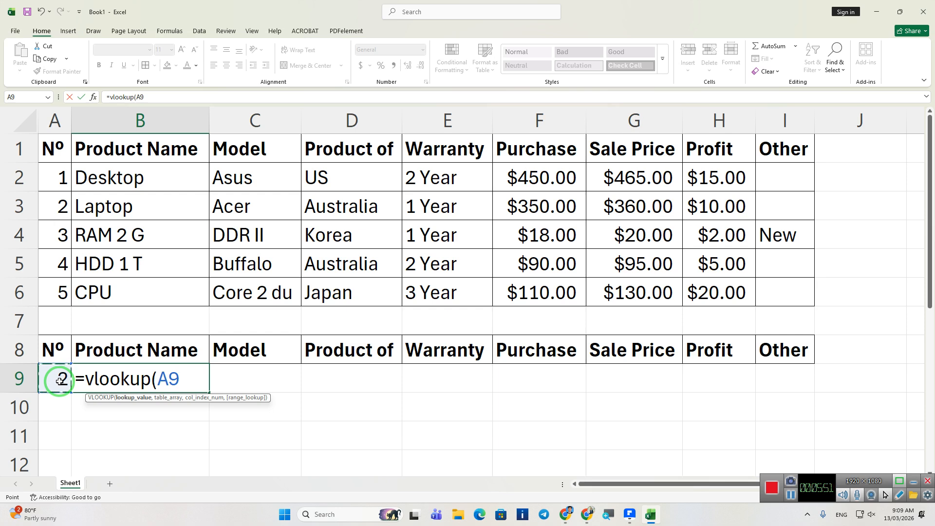
# Complete the B9 formula with the absolute table range $A$2:$I$6 and column index 2.
pyautogui.write(',')
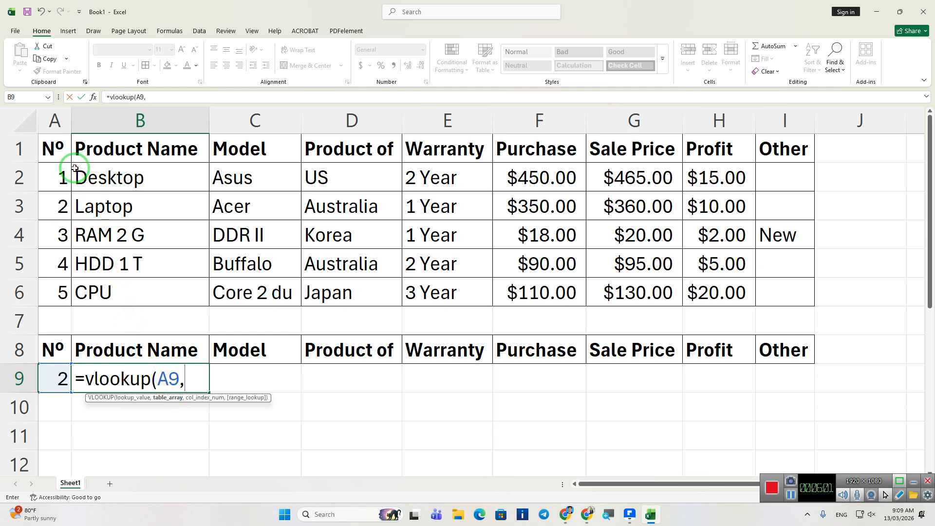
pyautogui.moveTo(63, 175); pyautogui.dragTo(776, 287)
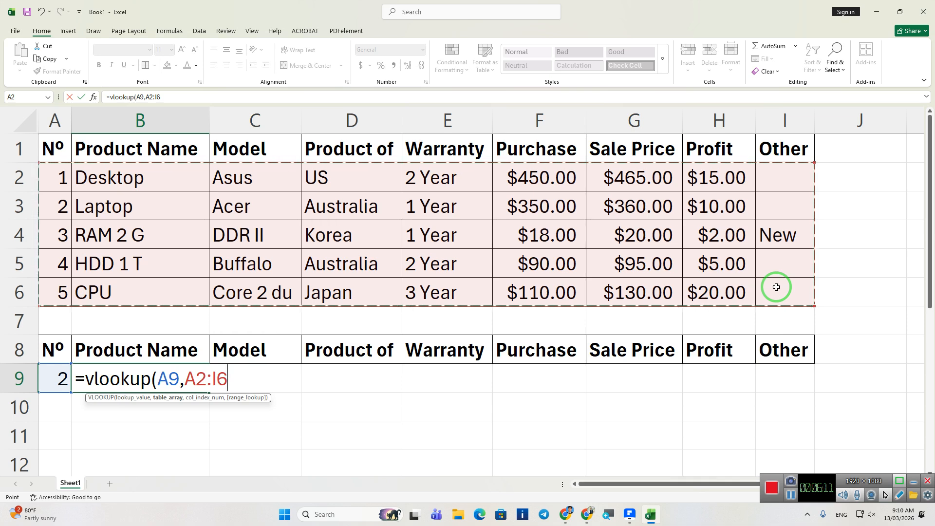
pyautogui.press('F4')
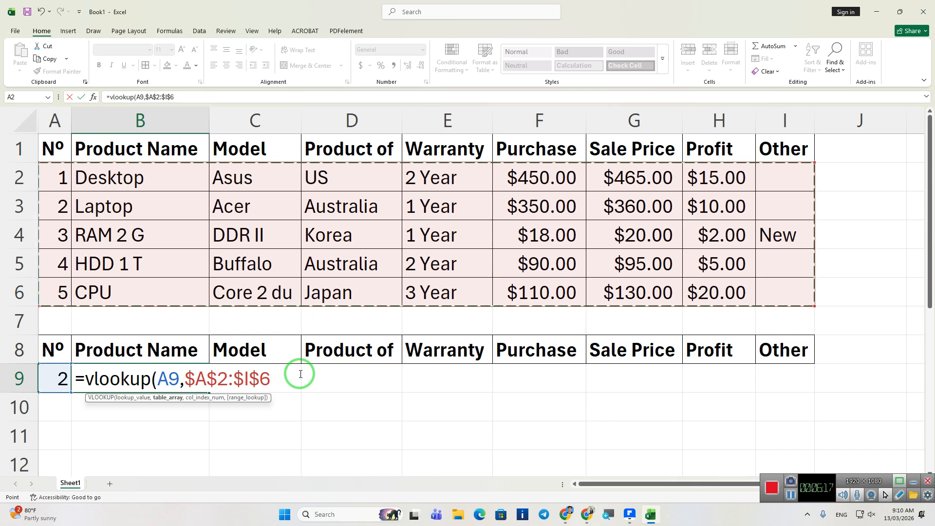
pyautogui.write(',')
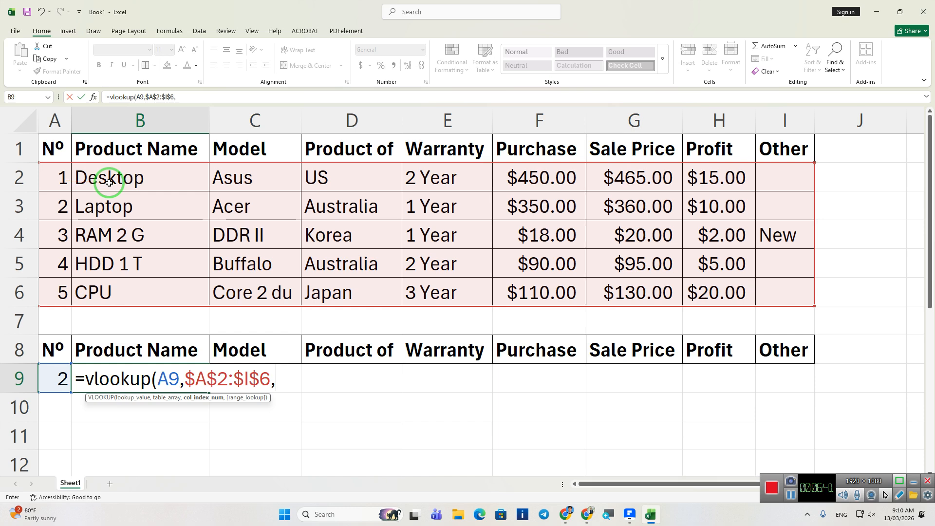
pyautogui.write('2)')
pyautogui.press('Return')
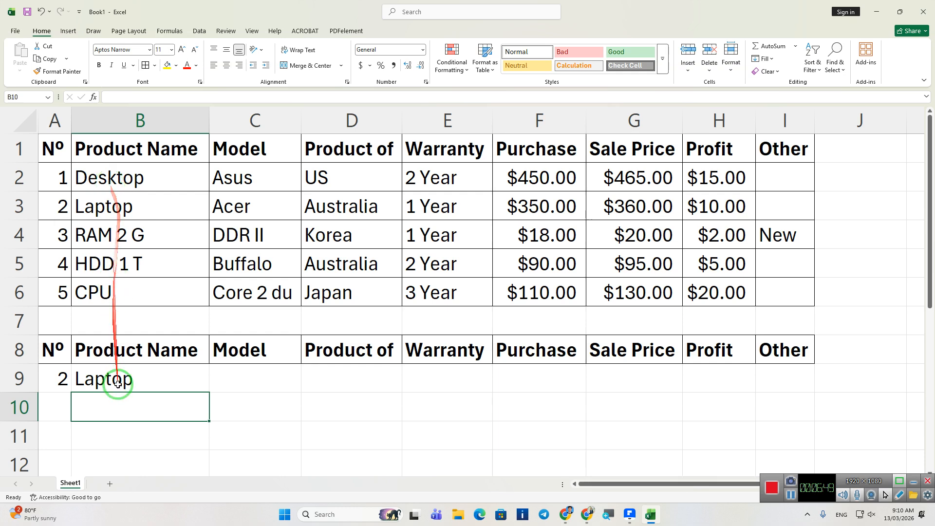
# Test the product name lookup by changing the number in A9 to 3 and finally to 5.
pyautogui.click(117, 382)
pyautogui.click(56, 383)
pyautogui.doubleClick(57, 383)
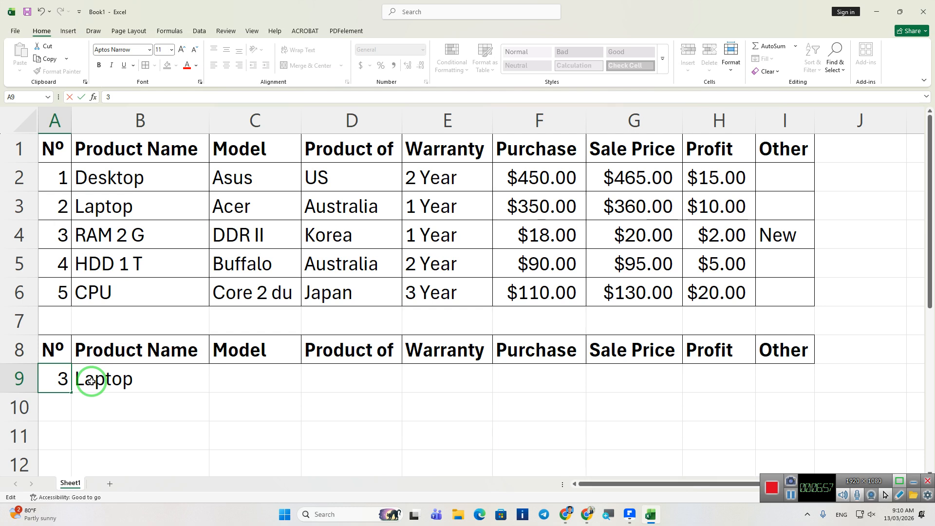
pyautogui.press('Return')
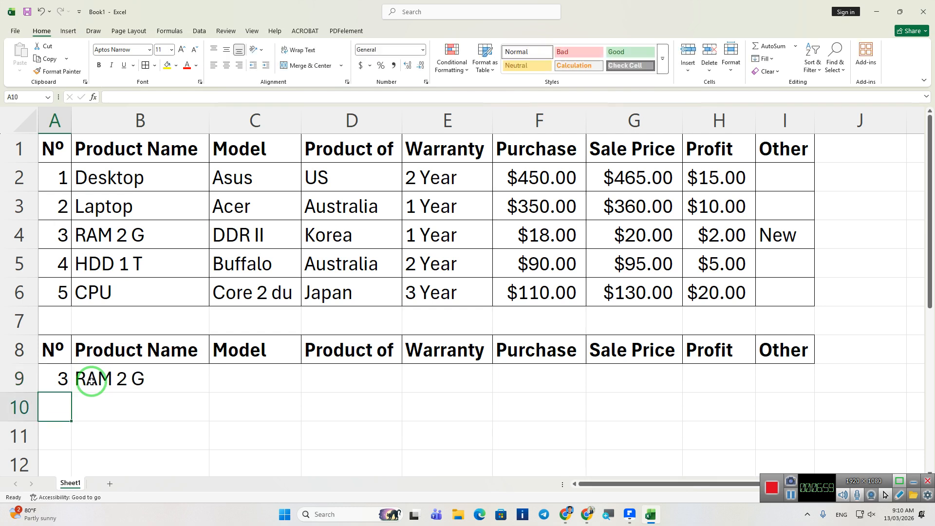
pyautogui.click(114, 378)
pyautogui.click(52, 385)
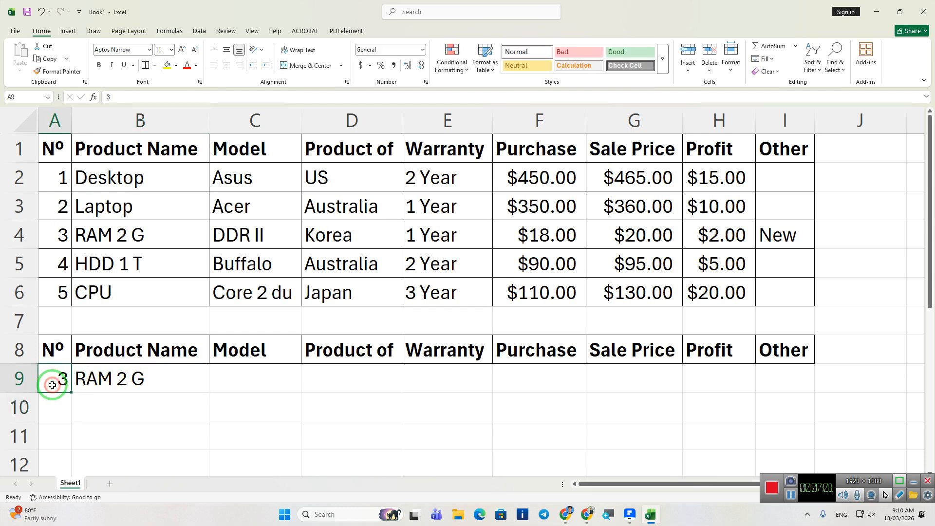
pyautogui.write('5')
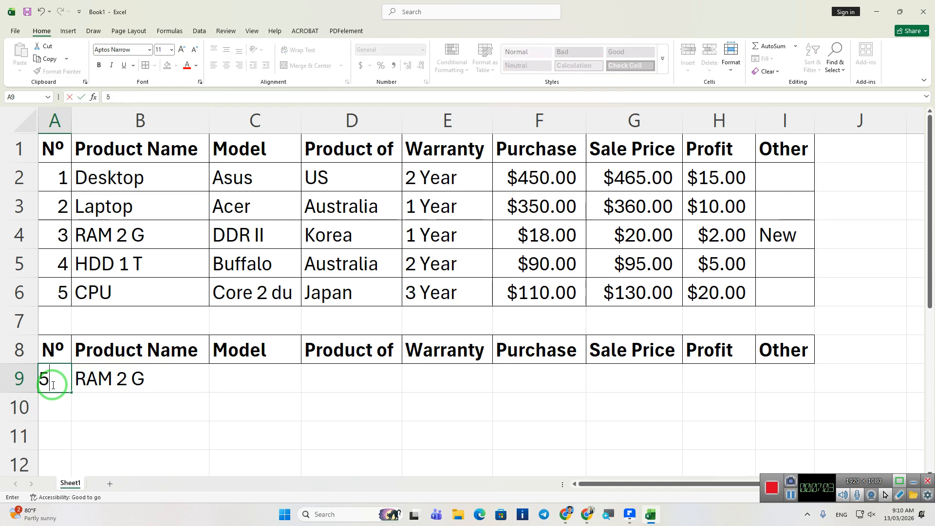
pyautogui.press('Return')
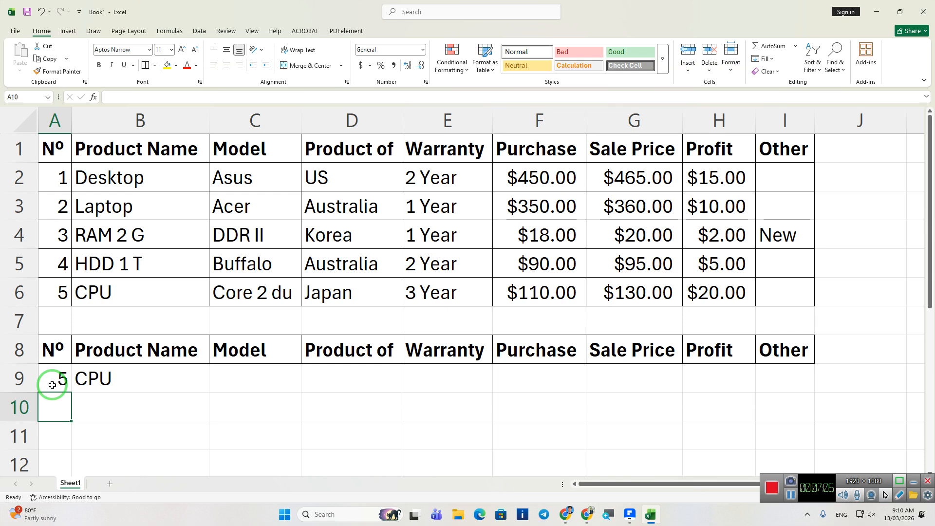
# Compare the lookup number in A9 with the product name formula in B9.
pyautogui.click(103, 378)
pyautogui.click(63, 378)
pyautogui.click(116, 379)
pyautogui.click(59, 376)
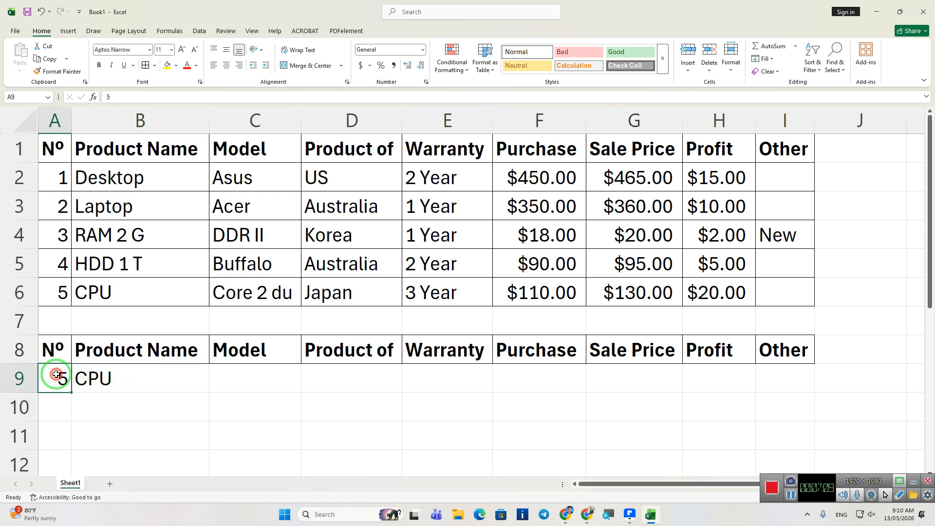
pyautogui.click(131, 382)
pyautogui.click(55, 379)
pyautogui.click(91, 378)
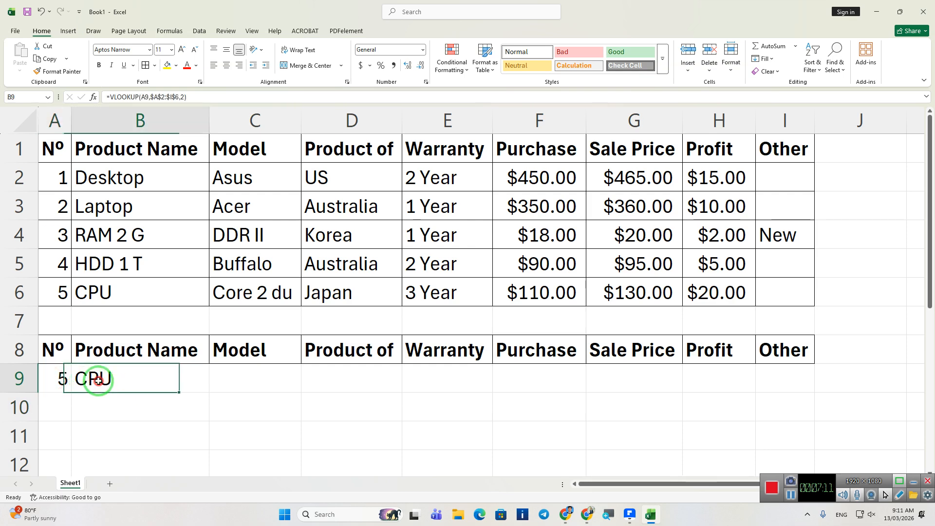
pyautogui.click(63, 380)
pyautogui.click(117, 383)
pyautogui.click(58, 378)
pyautogui.click(87, 379)
pyautogui.click(51, 374)
pyautogui.click(105, 378)
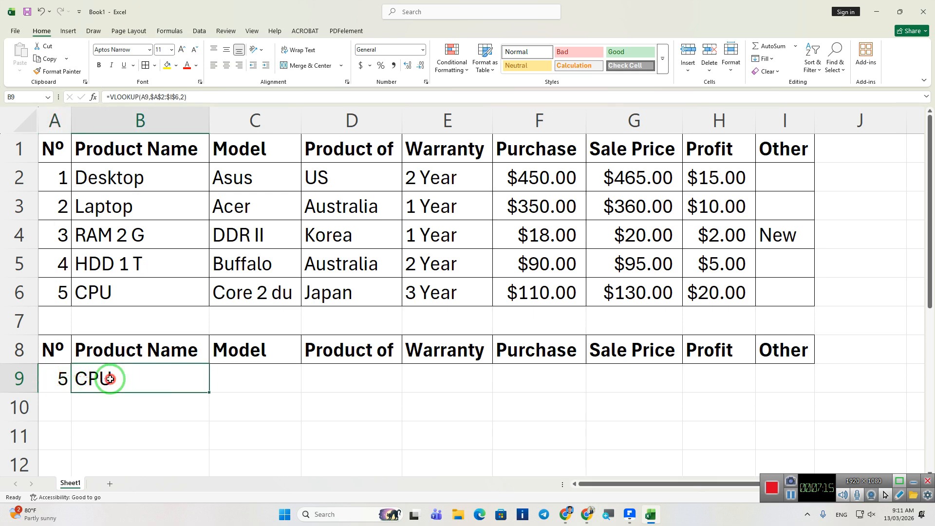
# Review the product name VLOOKUP formula in B9.
pyautogui.click(252, 390)
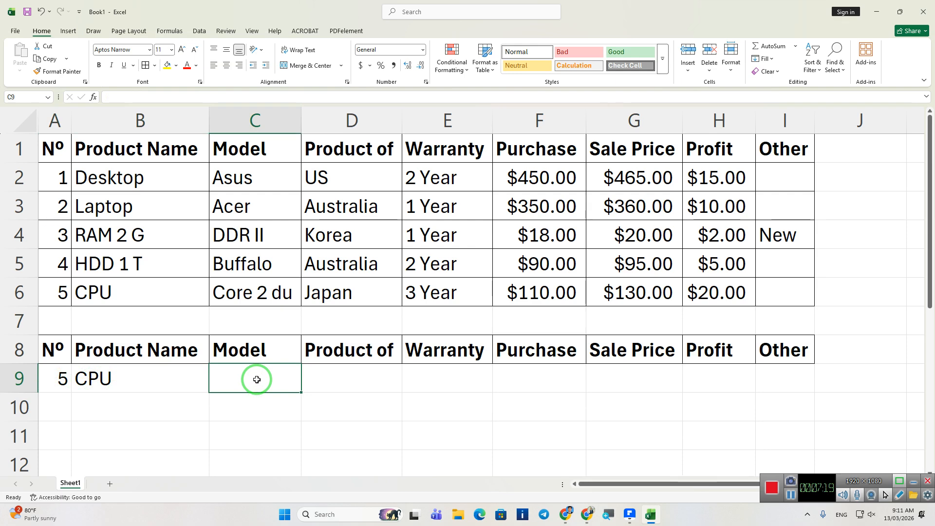
pyautogui.click(170, 380)
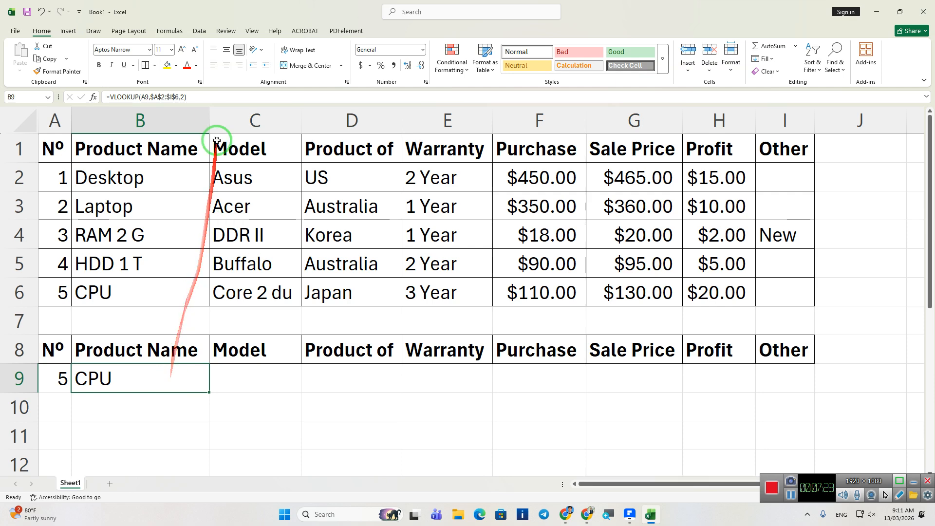
pyautogui.moveTo(187, 97); pyautogui.dragTo(98, 97)
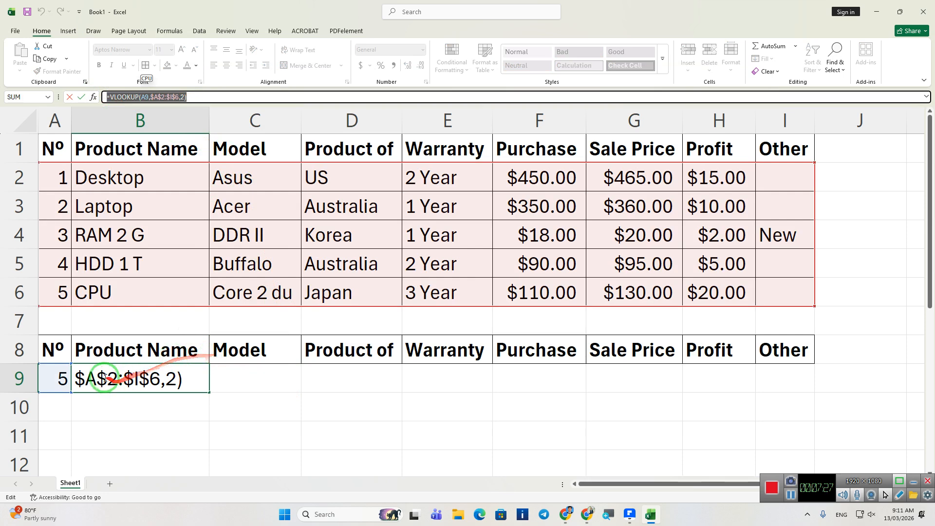
# Begin a VLOOKUP formula in C9 with the absolute reference $A$9 as the lookup value.
pyautogui.click(273, 379)
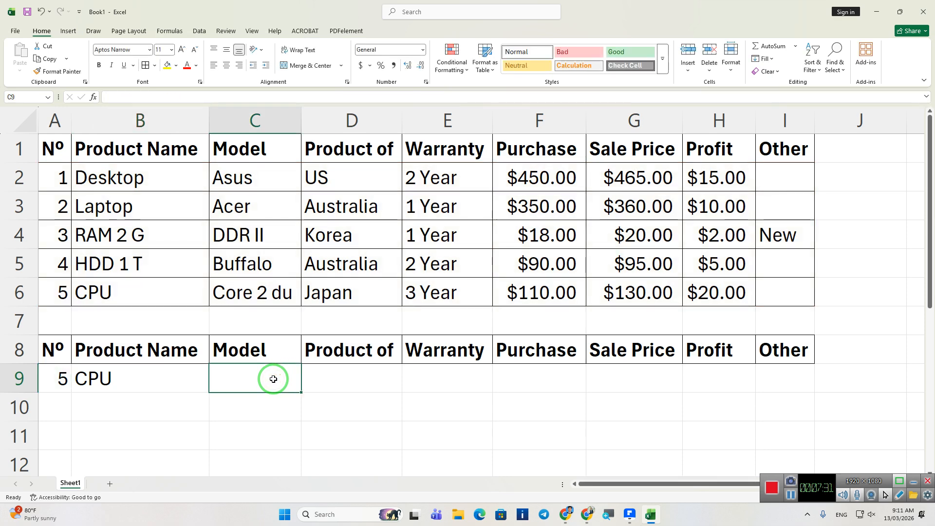
pyautogui.write('=')
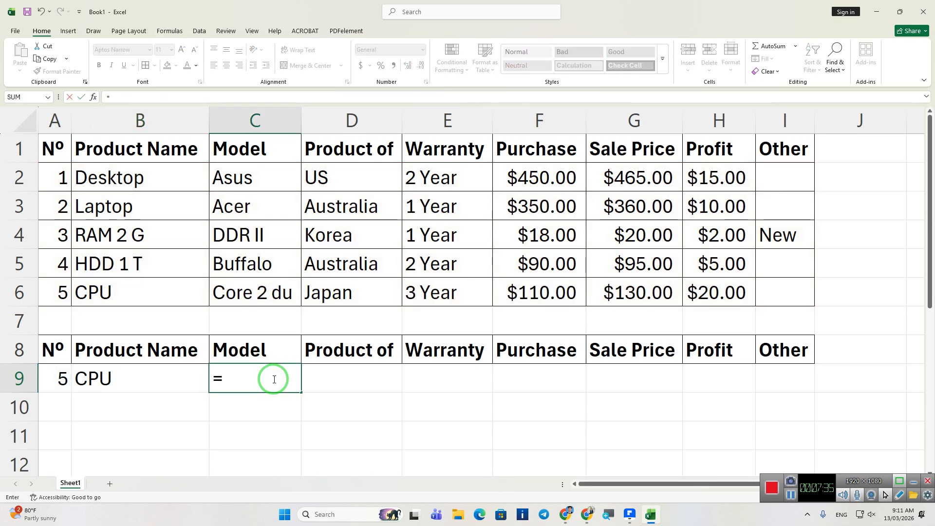
pyautogui.write('VLOOK')
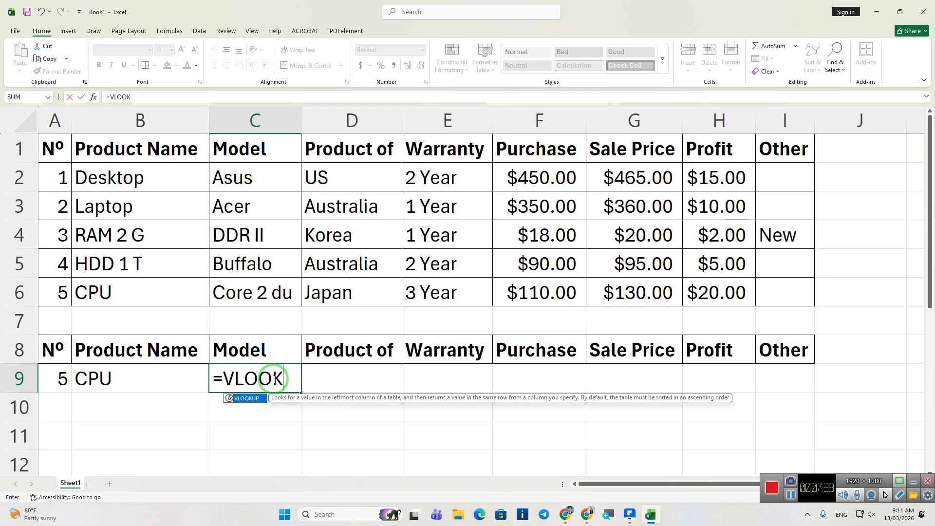
pyautogui.write('UP')
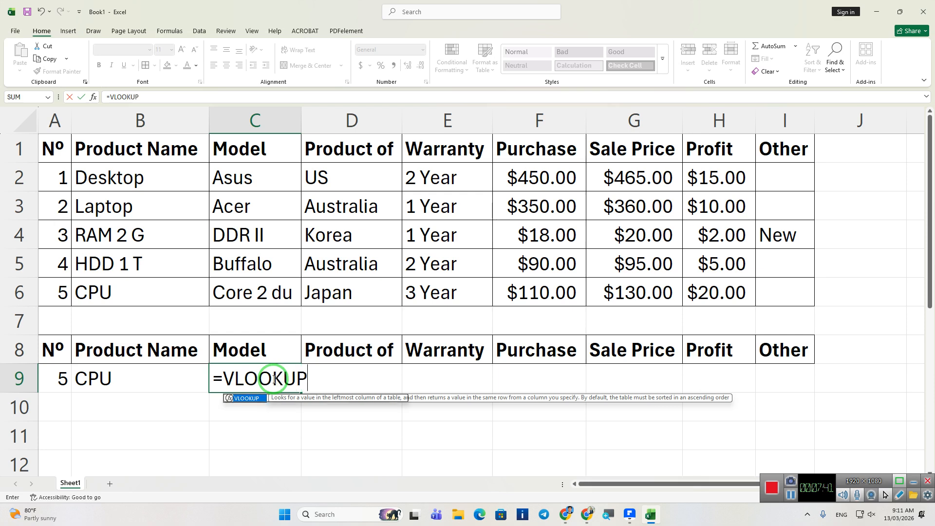
pyautogui.write('(')
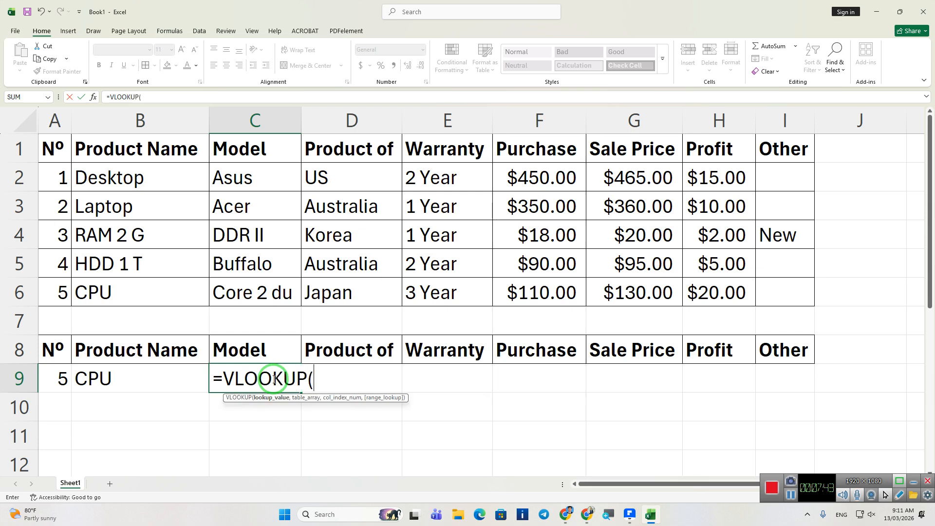
pyautogui.click(63, 379)
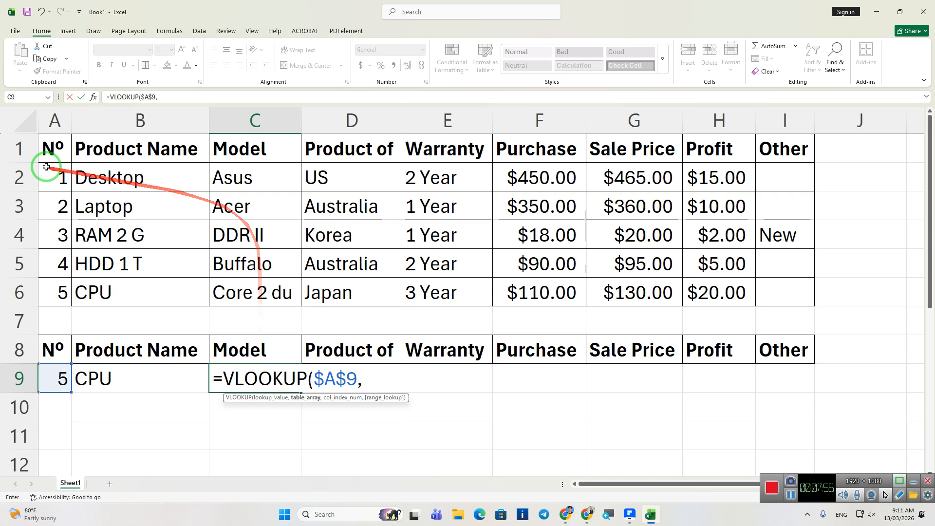
# Complete the C9 formula with the table range A2:I6 and column index 3.
pyautogui.moveTo(47, 174); pyautogui.dragTo(771, 292)
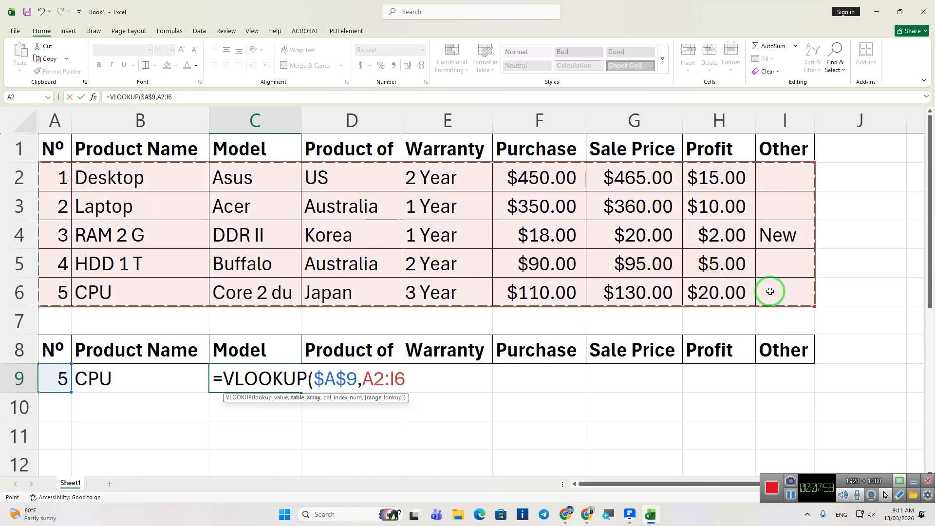
pyautogui.write(',3')
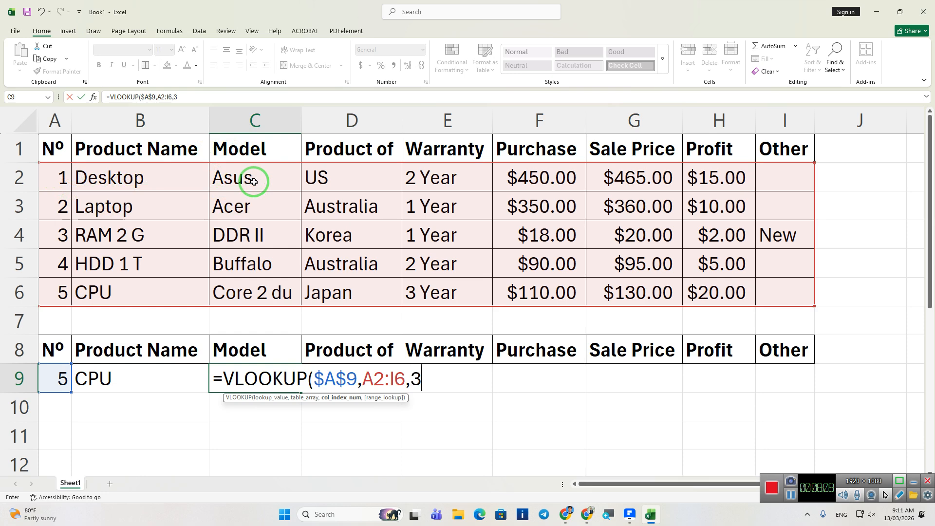
pyautogui.write(')')
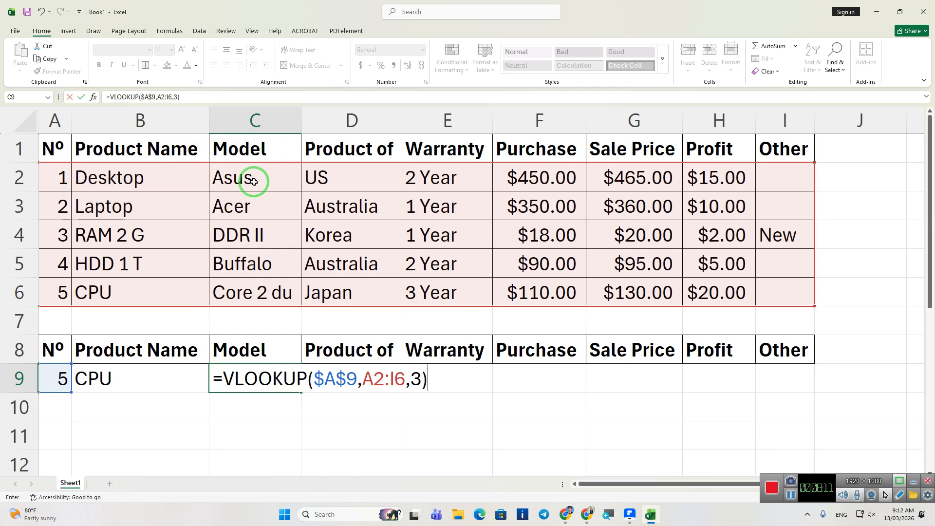
pyautogui.press('Return')
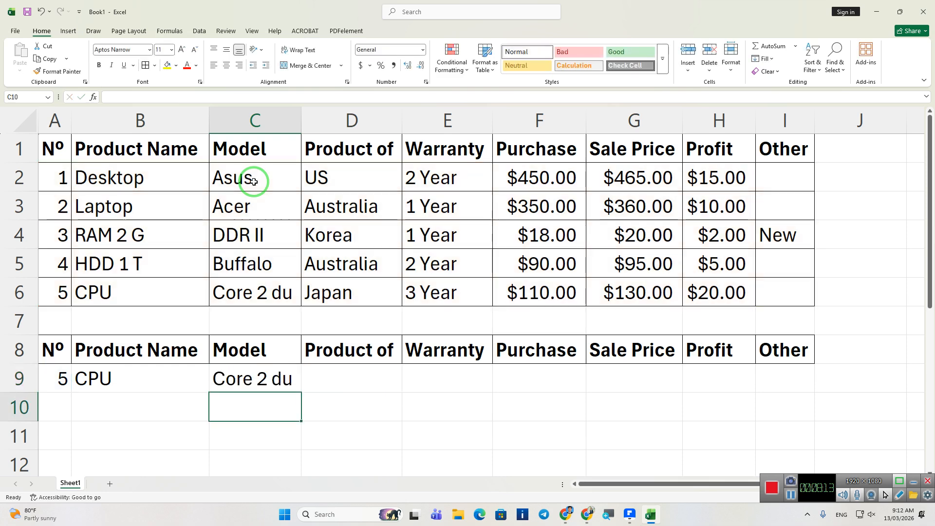
# Compare the C9 model lookup with the CPU row, and try to fill its formula across to I9.
pyautogui.click(254, 292)
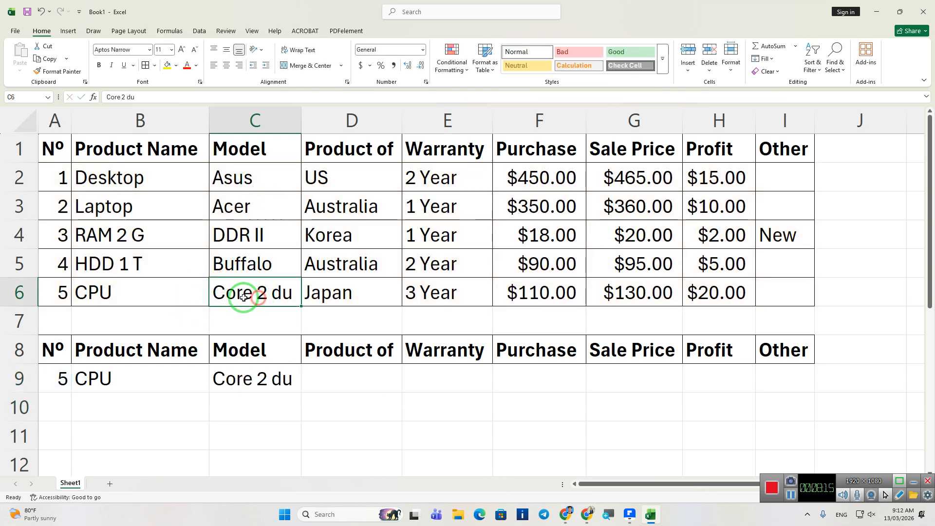
pyautogui.click(161, 299)
pyautogui.click(255, 382)
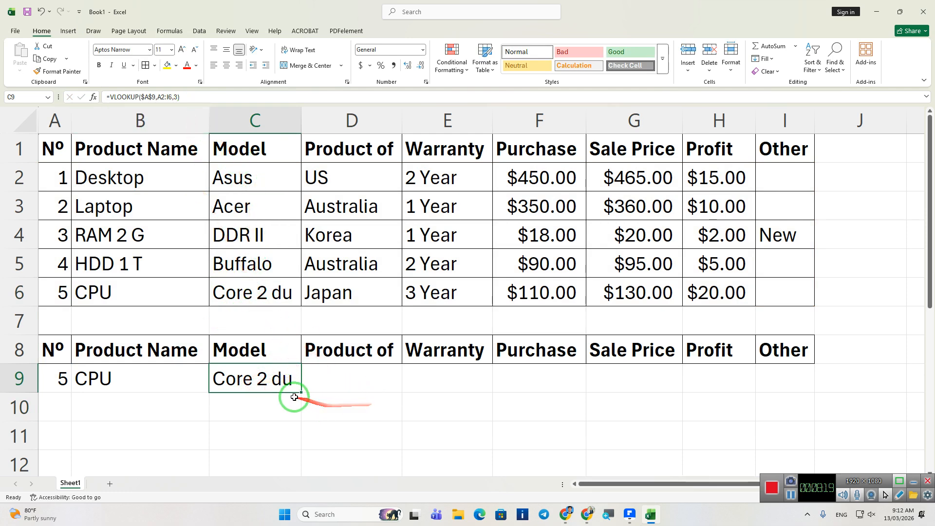
pyautogui.moveTo(301, 393); pyautogui.dragTo(785, 380)
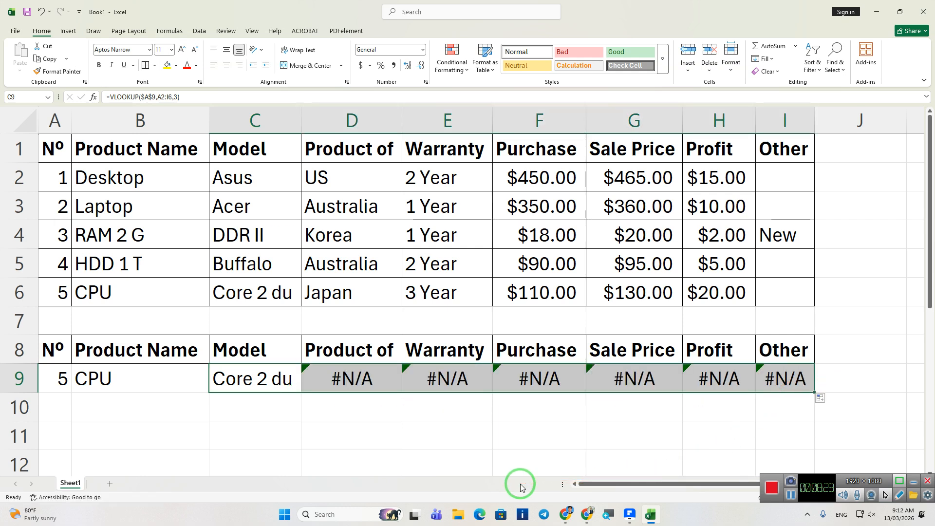
# Try setting the column index in the D9 formula to 4.
pyautogui.click(357, 381)
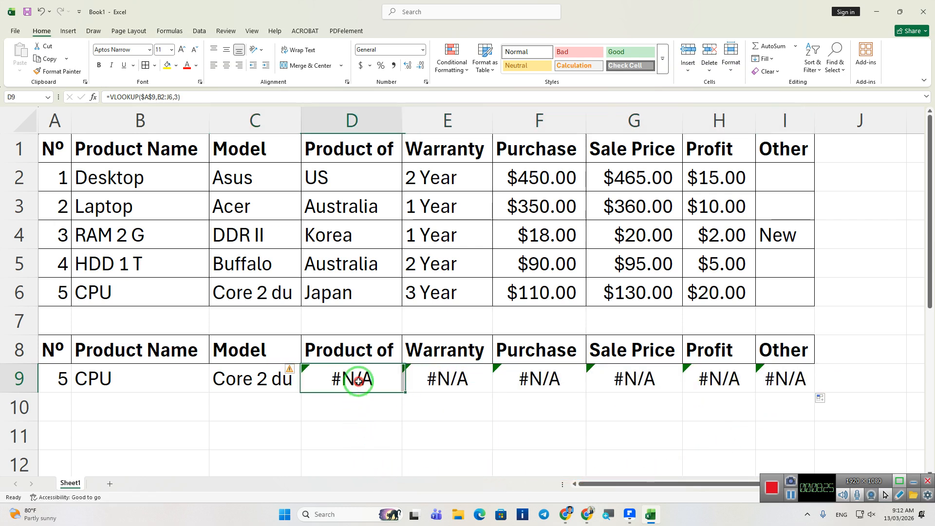
pyautogui.click(178, 98)
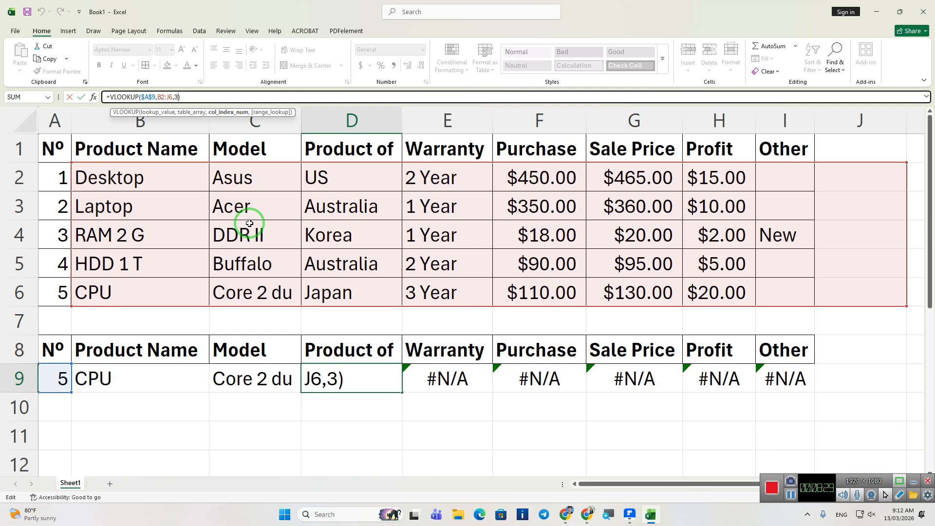
pyautogui.write('4')
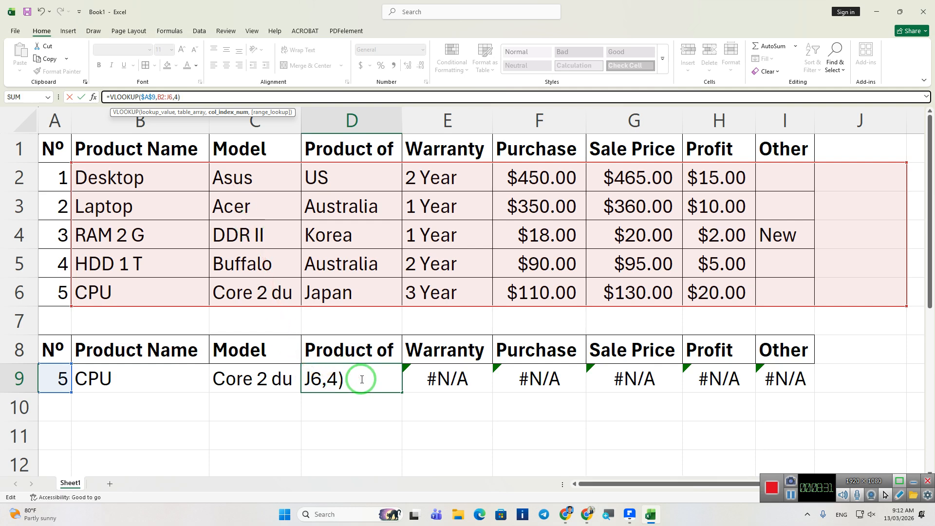
pyautogui.click(422, 378)
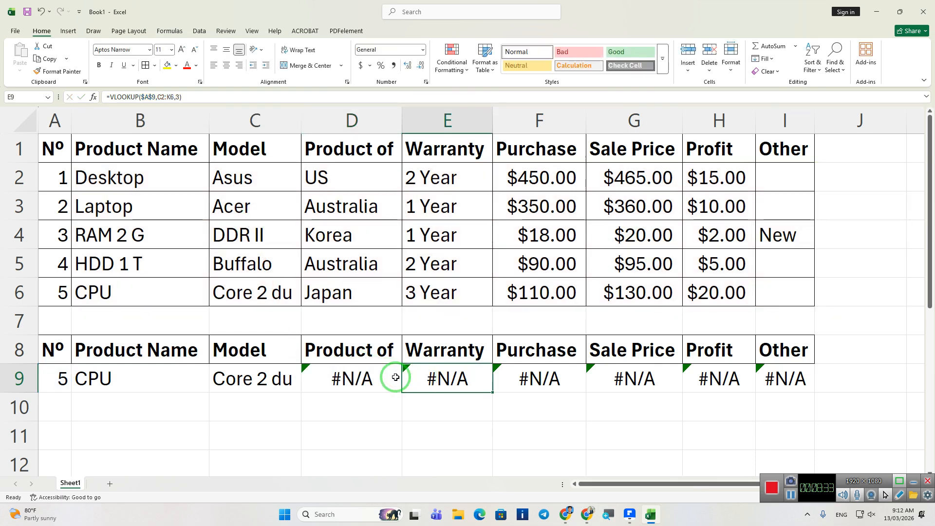
pyautogui.click(344, 378)
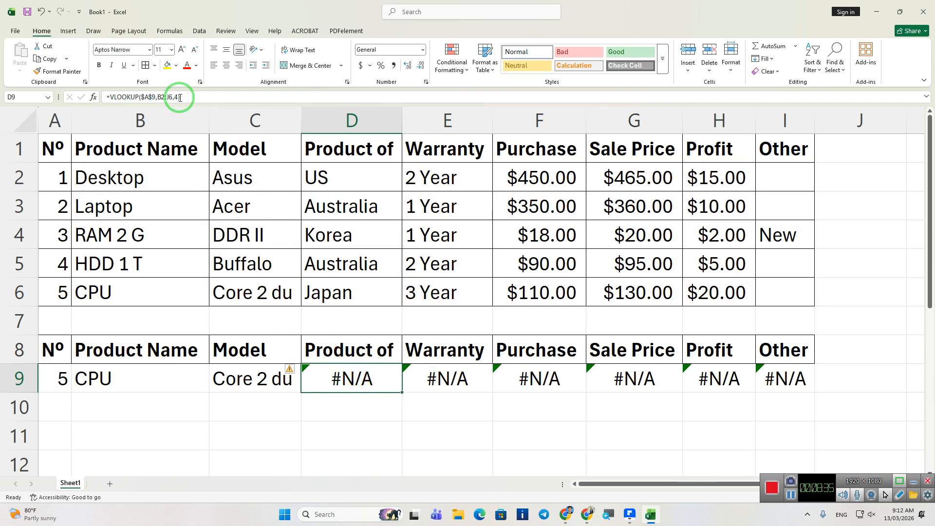
# Compare the table range references in the C9, D9 and B9 lookup formulas.
pyautogui.click(234, 380)
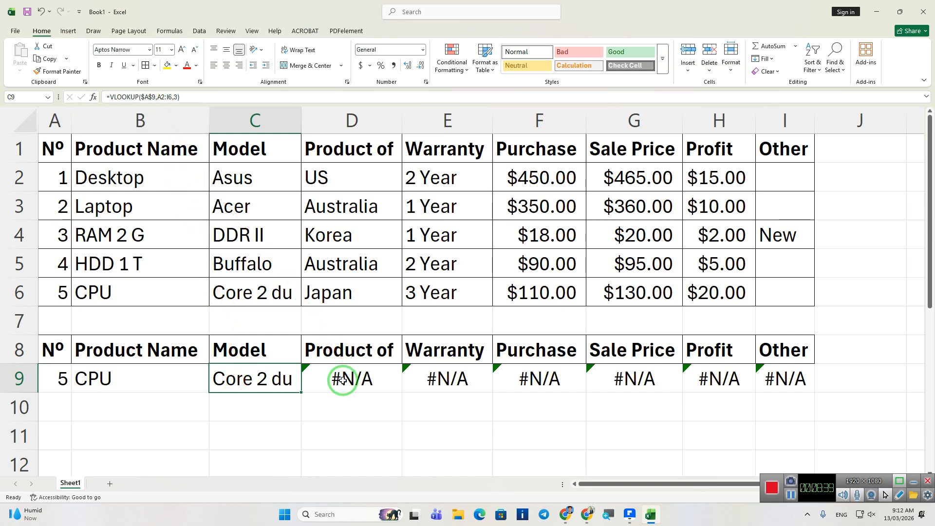
pyautogui.click(343, 380)
pyautogui.click(287, 380)
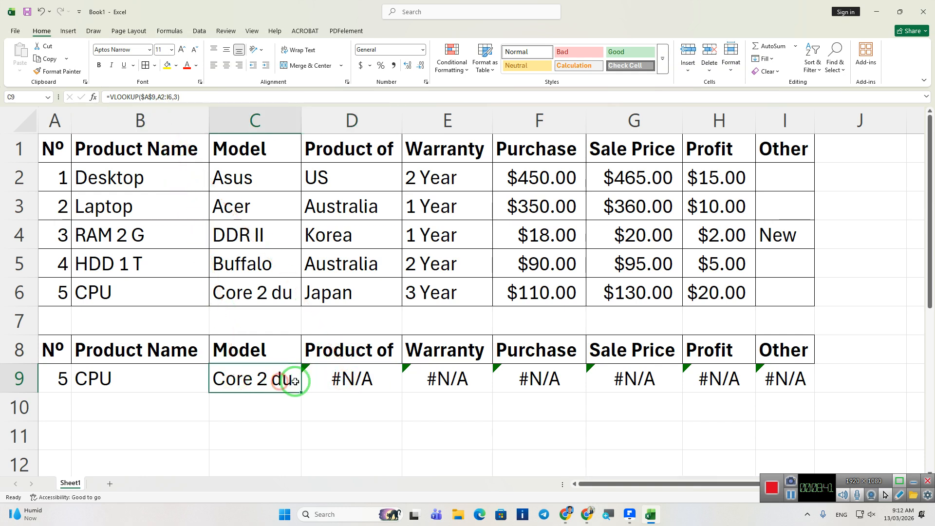
pyautogui.click(326, 379)
pyautogui.click(269, 378)
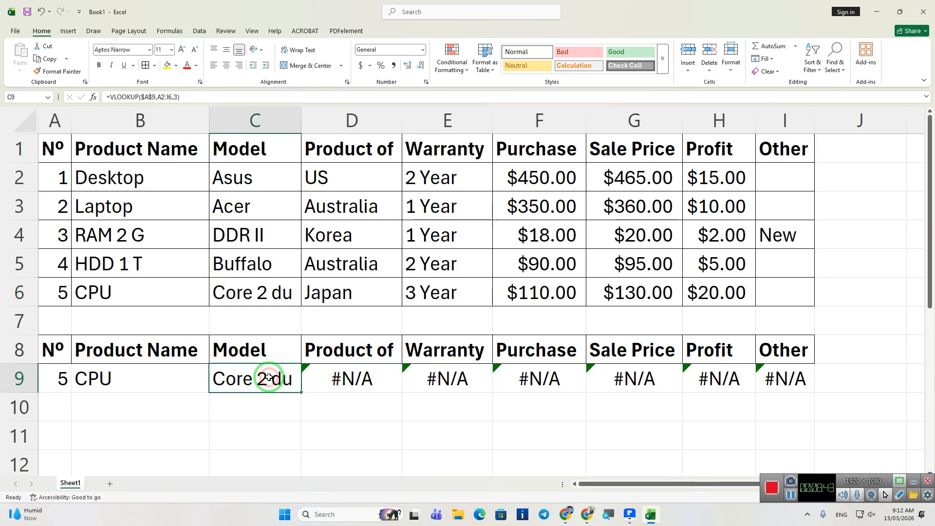
pyautogui.click(167, 96)
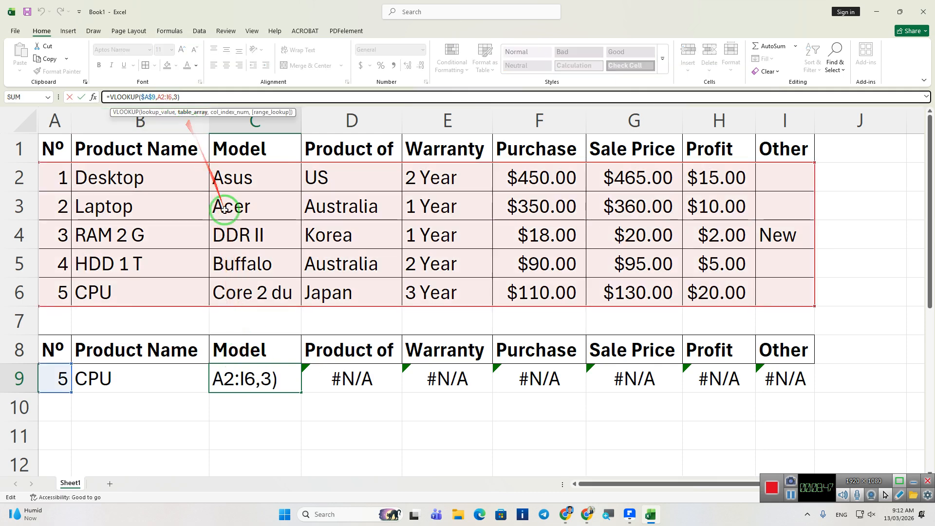
pyautogui.click(277, 386)
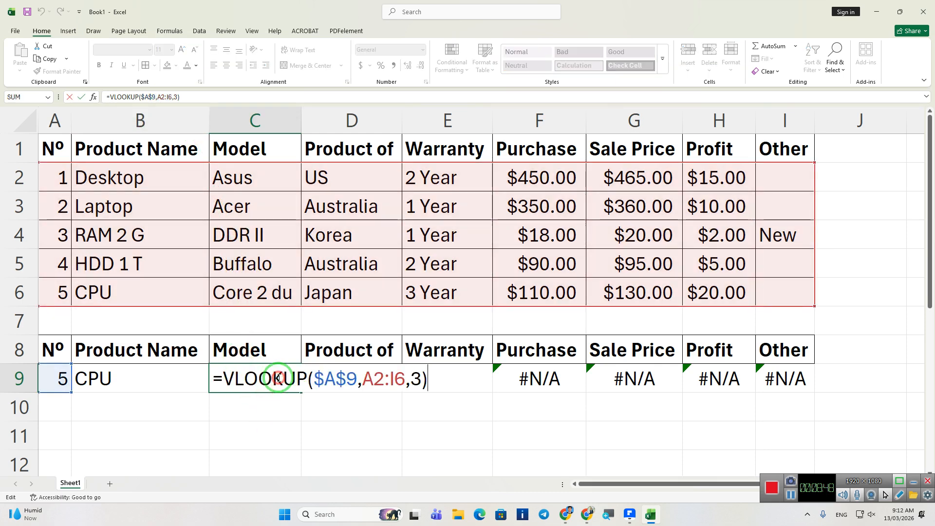
pyautogui.click(384, 382)
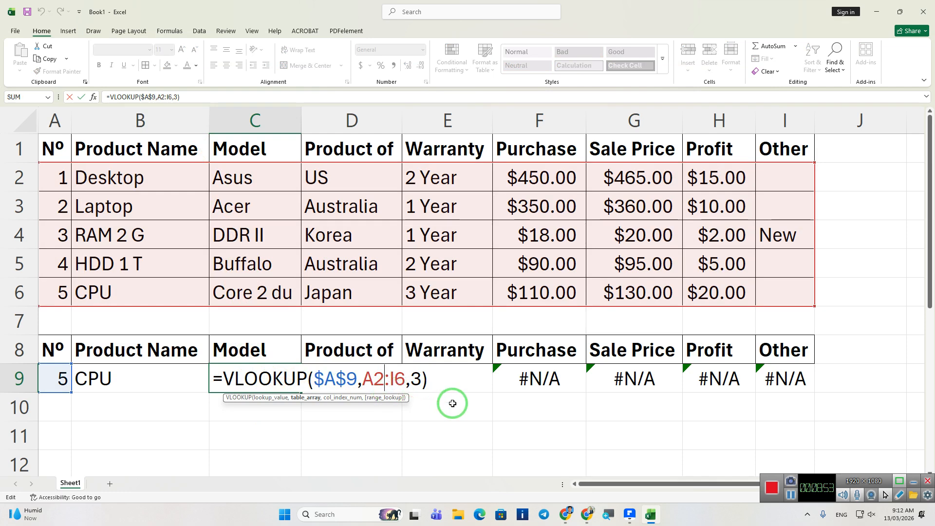
pyautogui.press('Return')
pyautogui.doubleClick(180, 379)
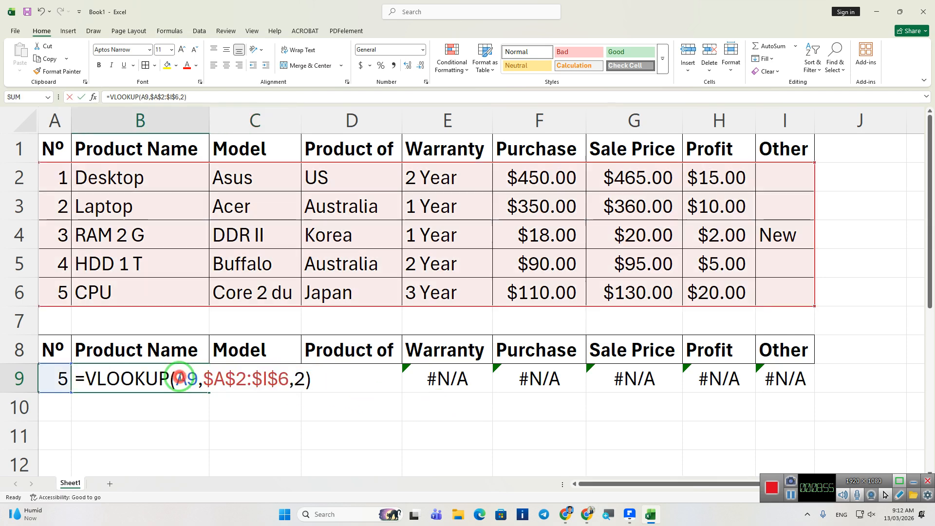
pyautogui.press('Escape')
# Make the table range in the C9 formula absolute as $A$2:$I$6.
pyautogui.doubleClick(284, 379)
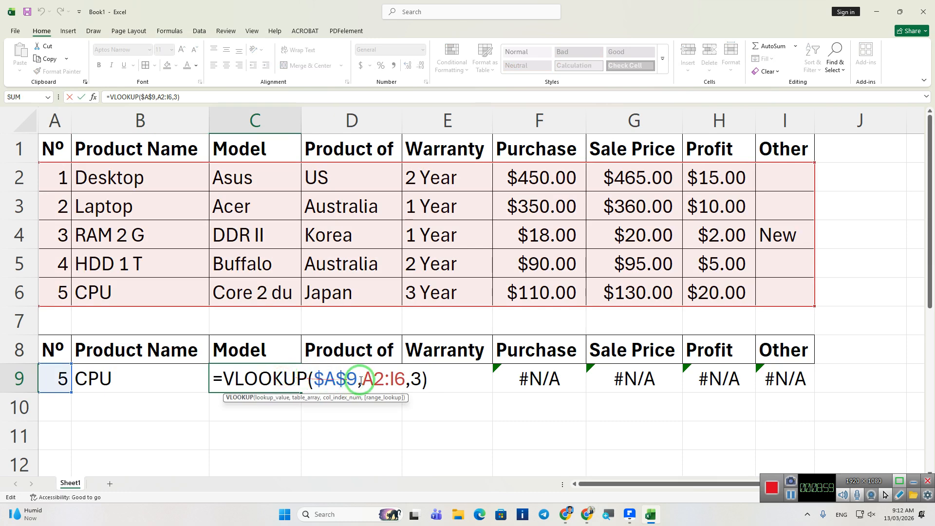
pyautogui.click(369, 379)
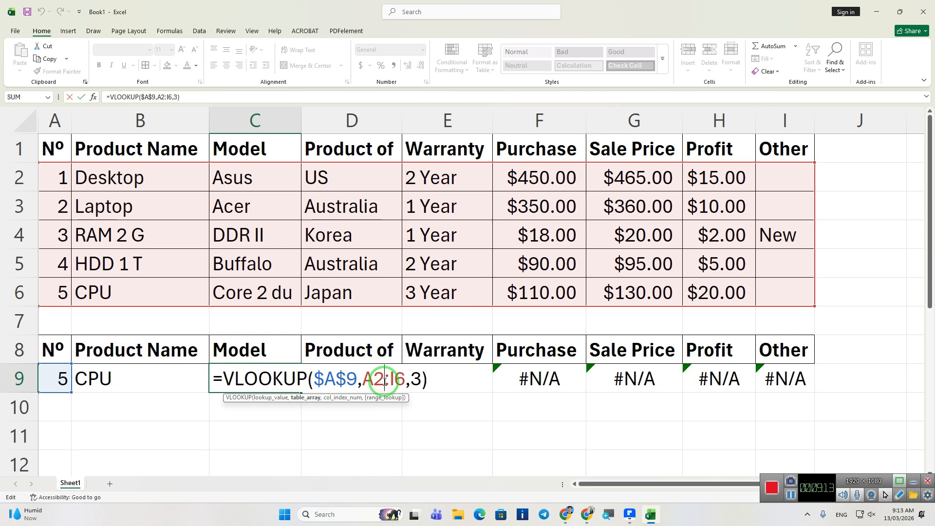
pyautogui.press('F4')
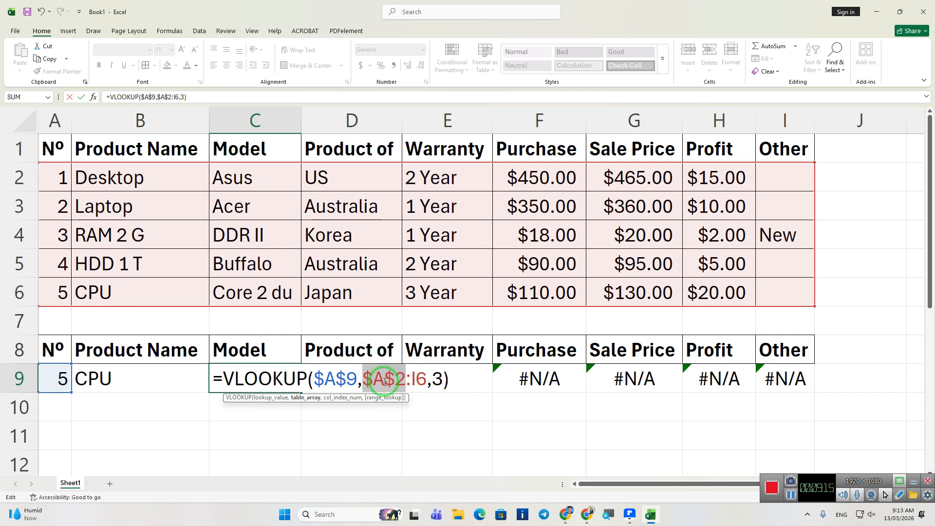
pyautogui.click(411, 379)
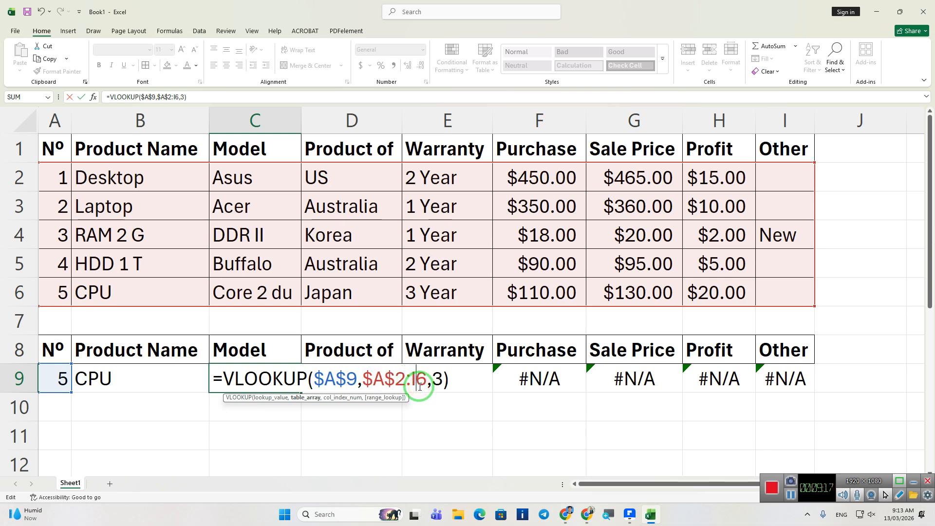
pyautogui.press('F4')
pyautogui.press('Return')
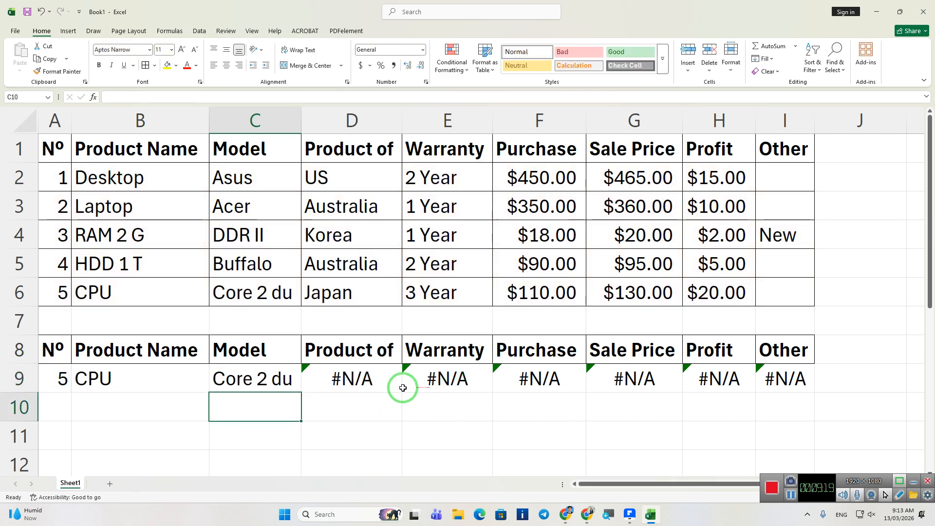
# Fill the C9 formula across D9:I9 and check the copied formula in D9.
pyautogui.click(287, 381)
pyautogui.moveTo(301, 392); pyautogui.dragTo(792, 379)
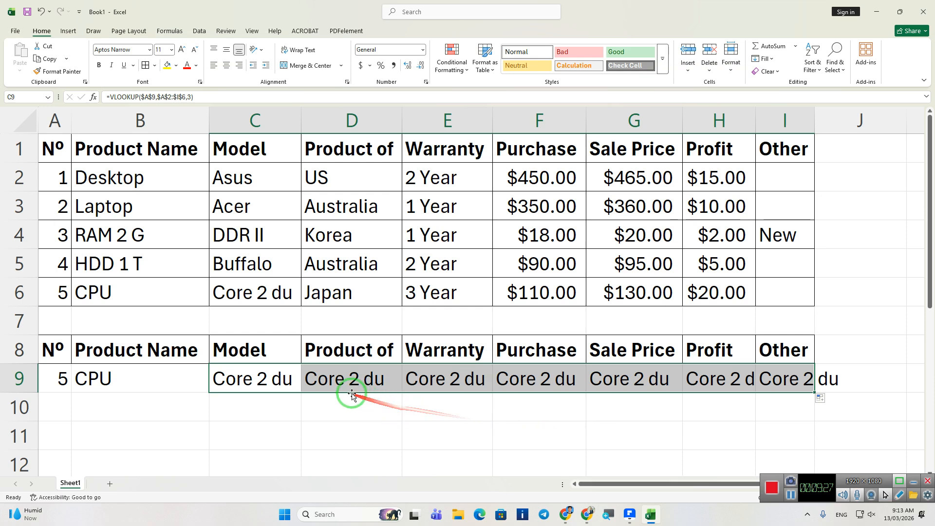
pyautogui.click(347, 382)
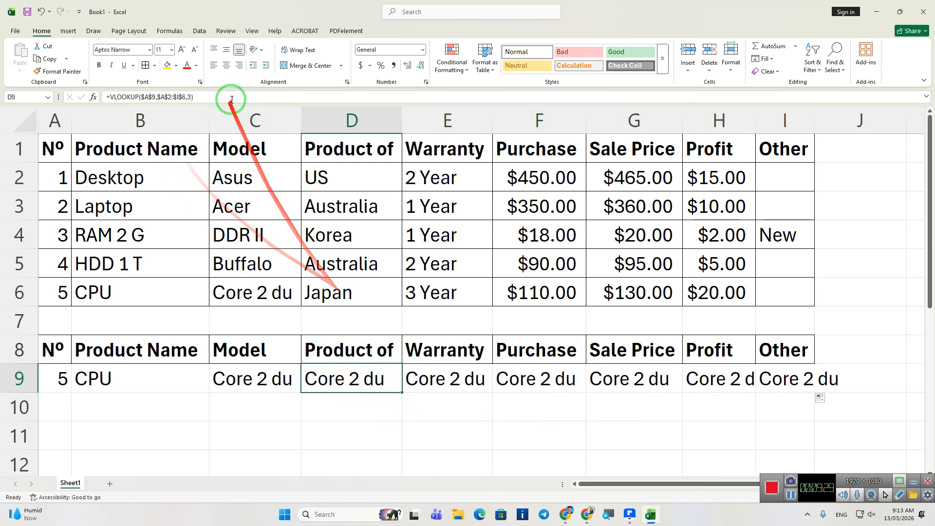
# Set the column index in the D9 VLOOKUP formula to 4 and select D9 to check the edited formula.
pyautogui.click(191, 96)
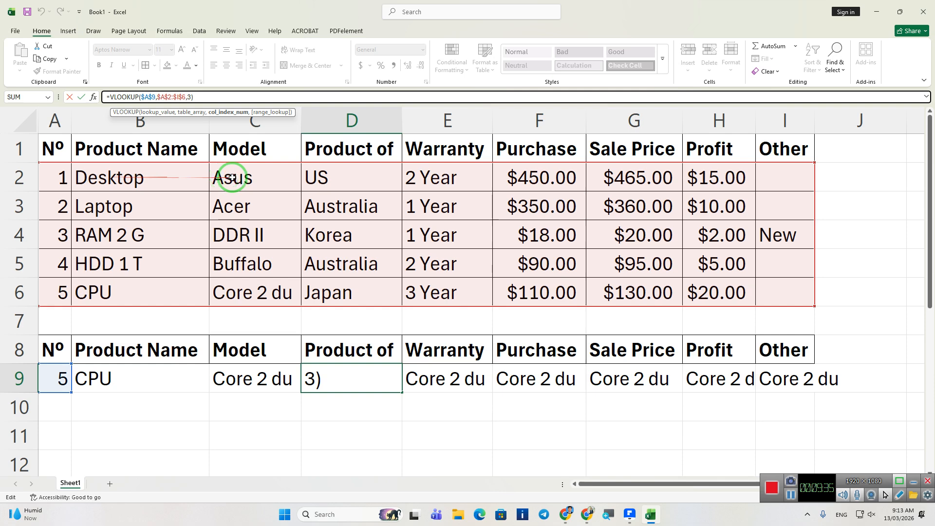
pyautogui.press('BackSpace')
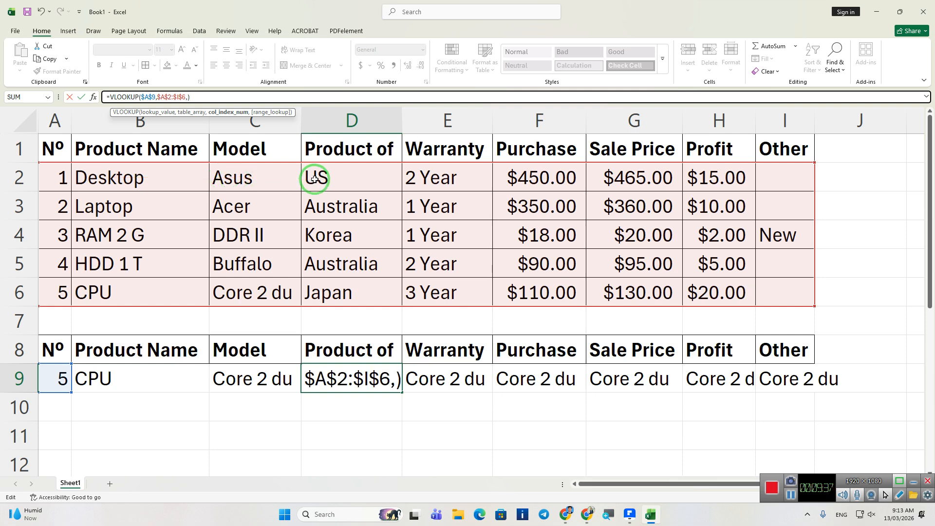
pyautogui.write('4')
pyautogui.press('Return')
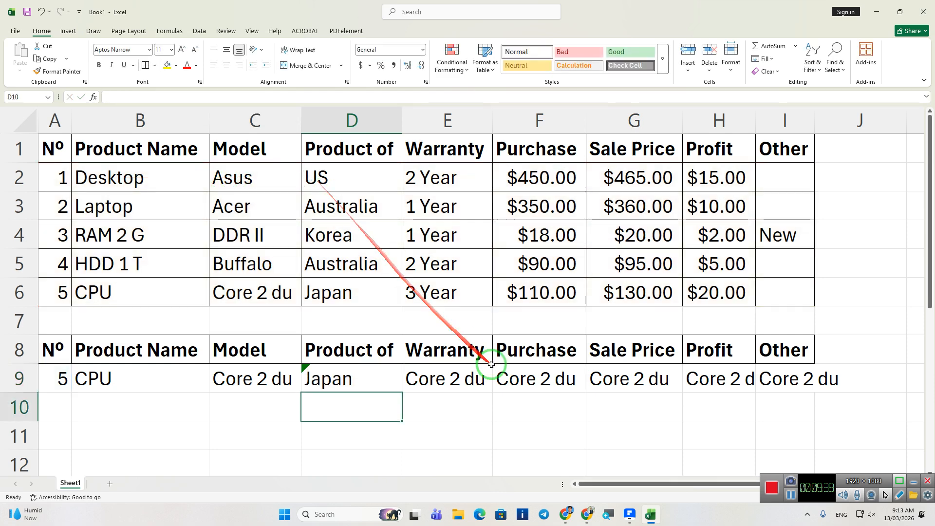
pyautogui.click(367, 381)
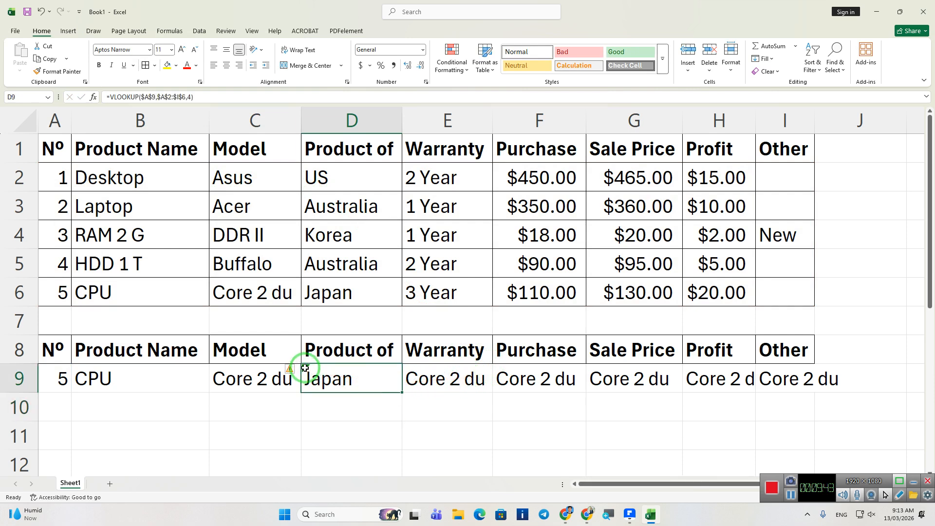
# Change the column index numbers in the E9 and F9 formulas so they return the Warranty and Purchase columns.
pyautogui.click(429, 379)
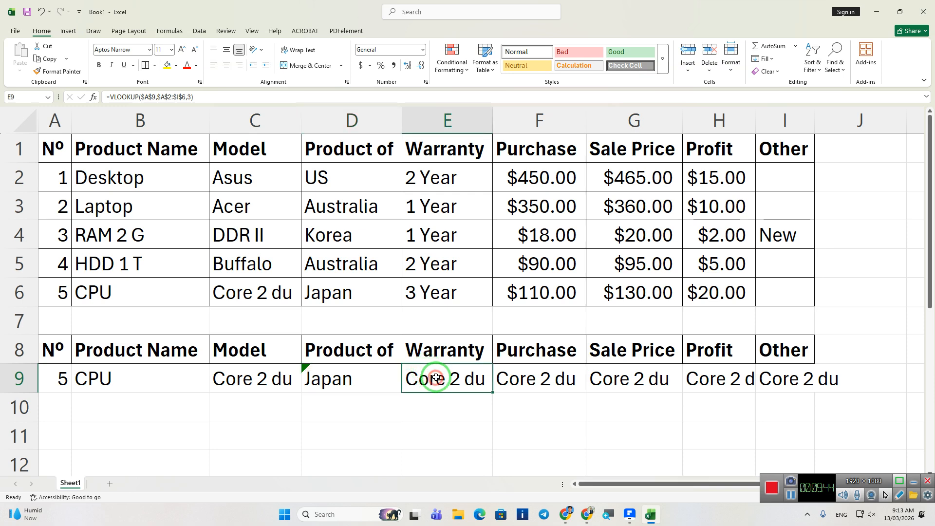
pyautogui.click(190, 99)
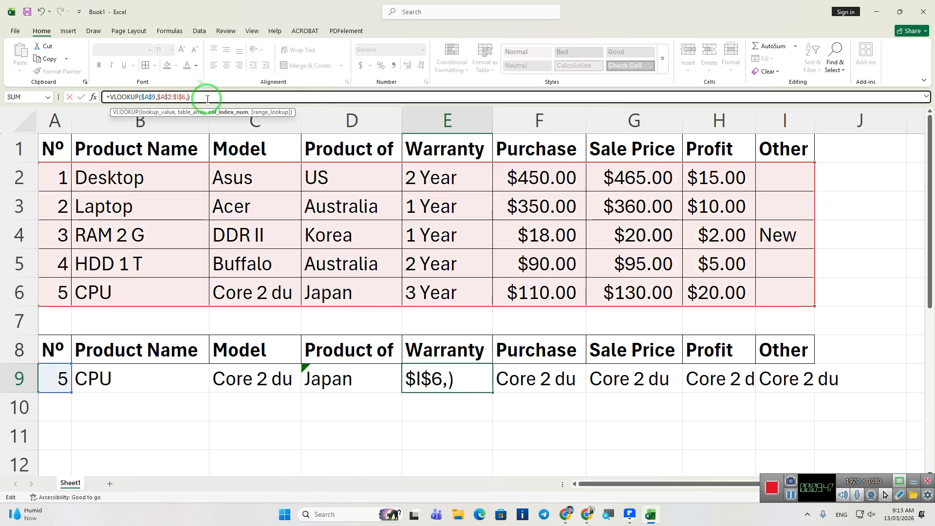
pyautogui.press('Return')
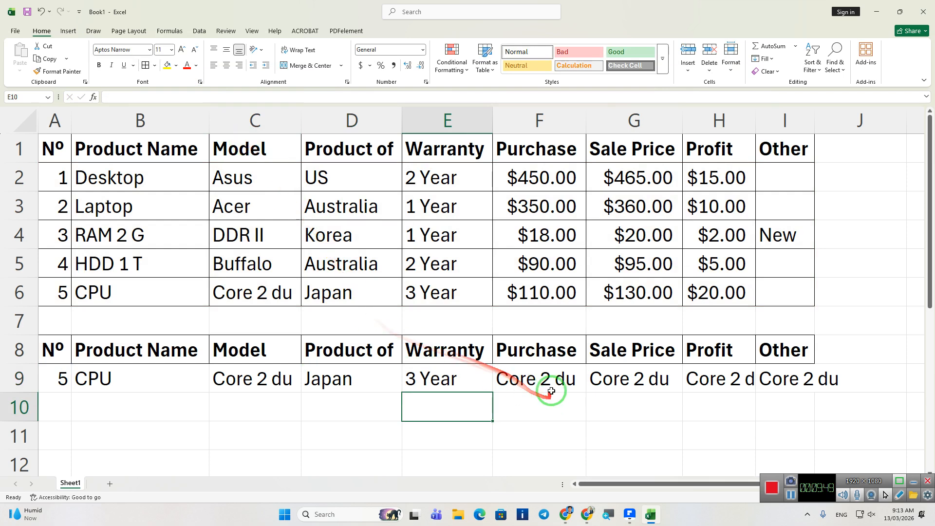
pyautogui.doubleClick(542, 379)
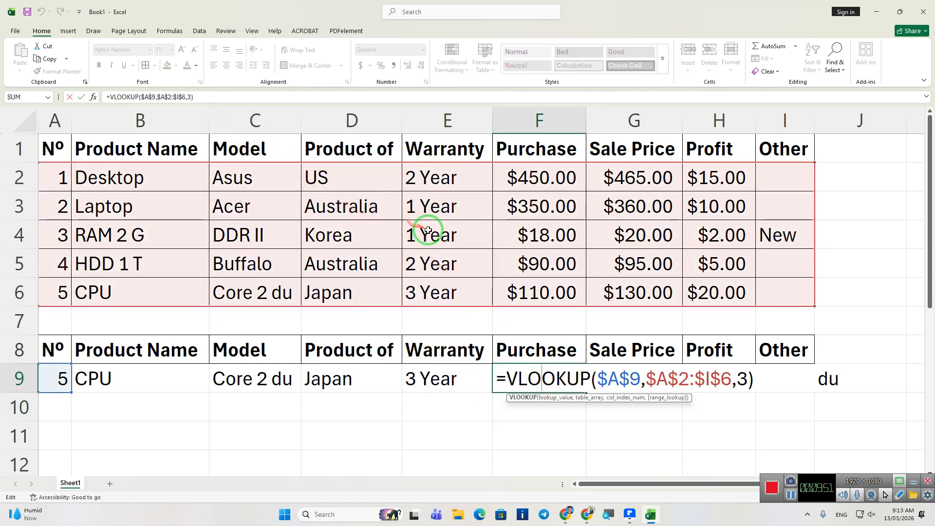
pyautogui.click(746, 376)
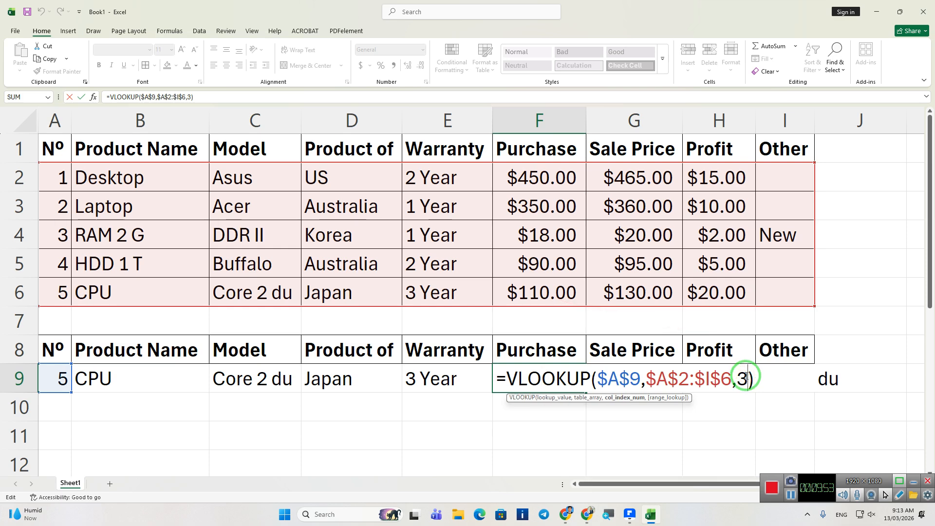
pyautogui.press('Return')
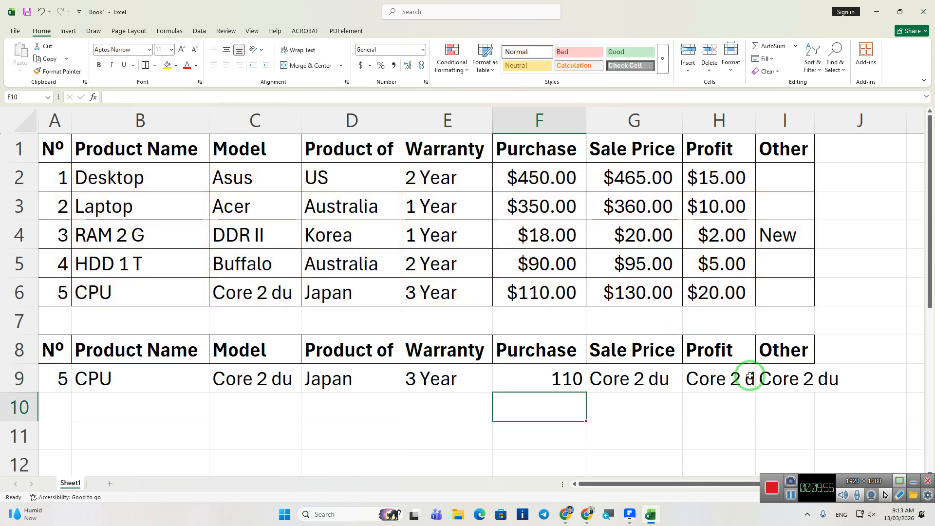
# Set the column index in the G9 formula to 7 and point the H9 formula's index to the Profit column.
pyautogui.doubleClick(664, 381)
pyautogui.click(839, 379)
pyautogui.write('7')
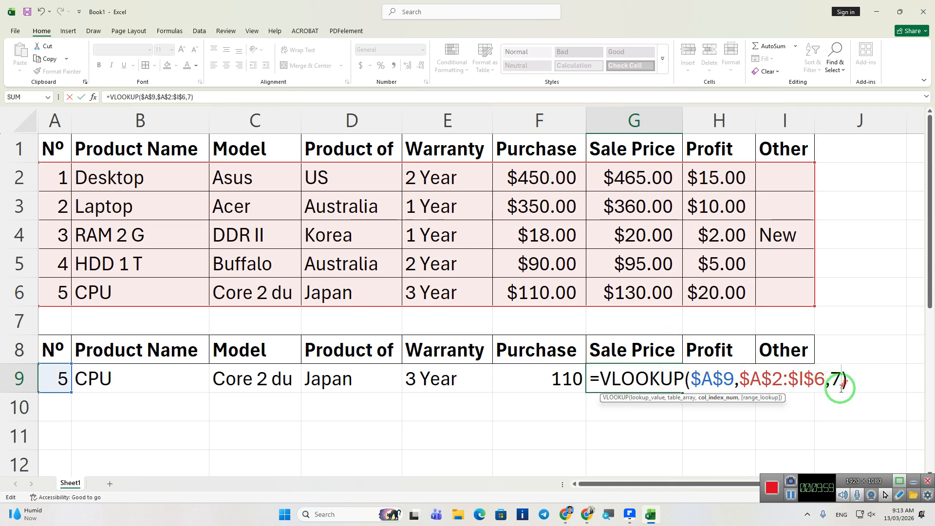
pyautogui.press('Return')
pyautogui.doubleClick(744, 384)
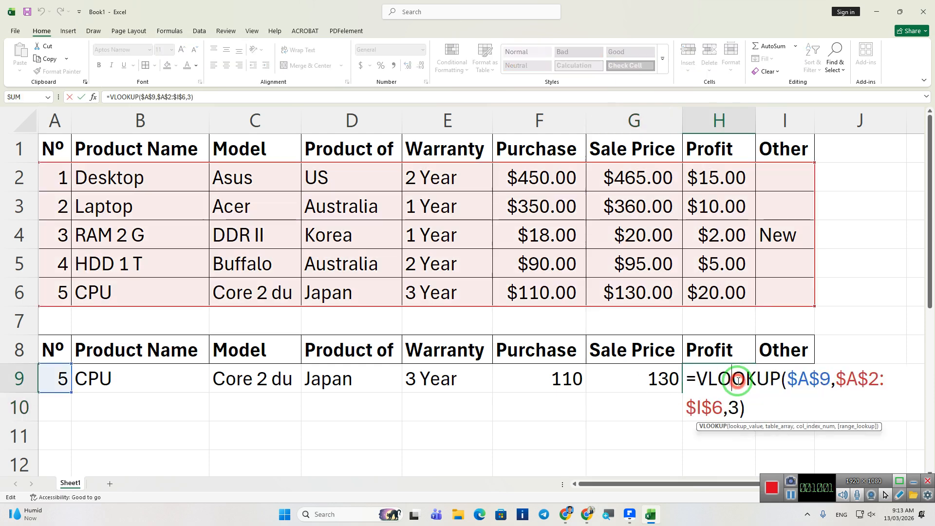
pyautogui.click(743, 408)
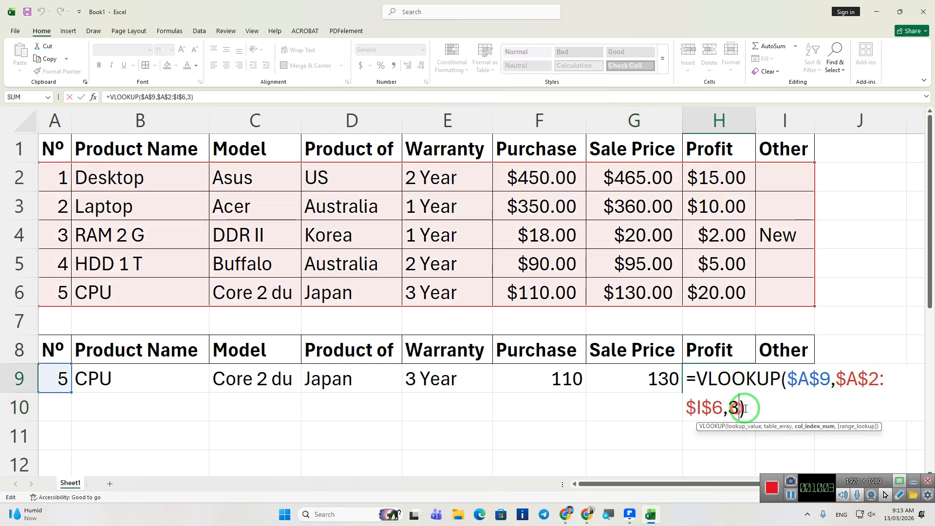
pyautogui.press('Return')
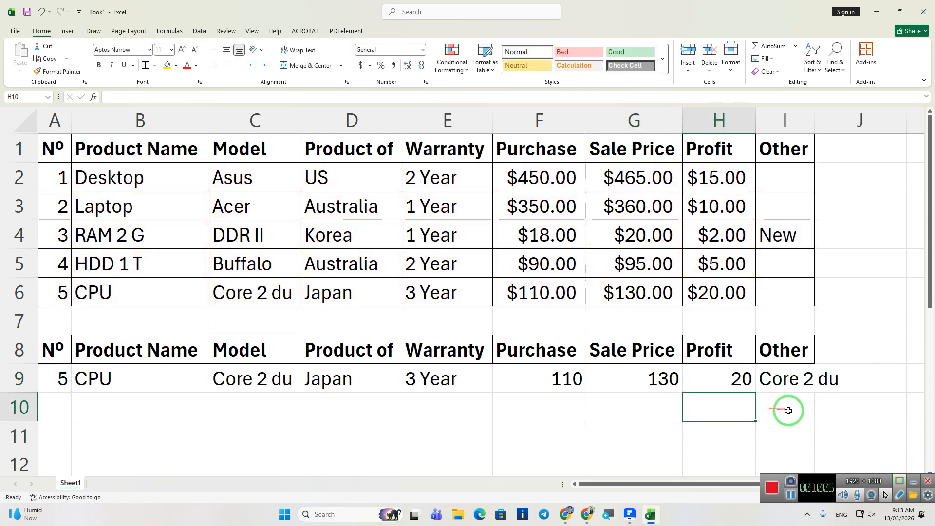
# Set the column index in the I9 VLOOKUP formula to 9 for the Other column.
pyautogui.click(785, 383)
pyautogui.doubleClick(784, 383)
pyautogui.click(858, 408)
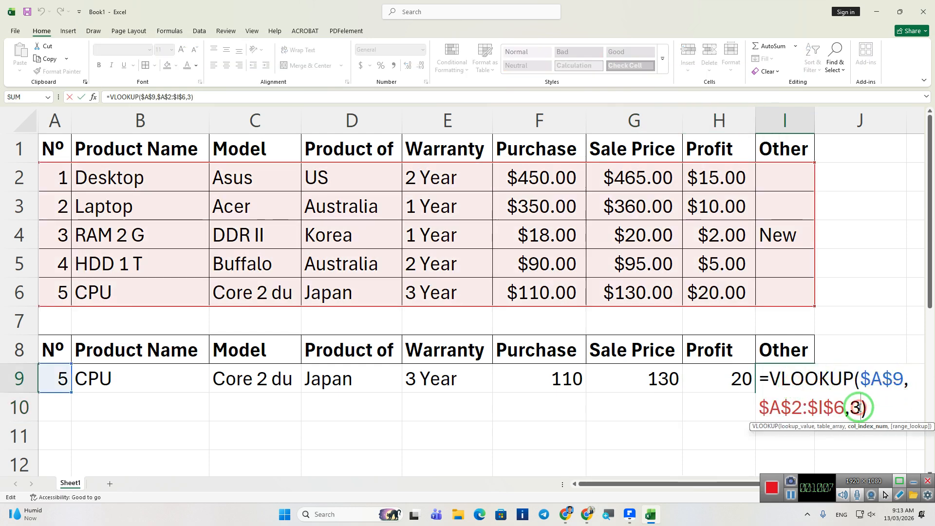
pyautogui.write('9')
pyautogui.press('Return')
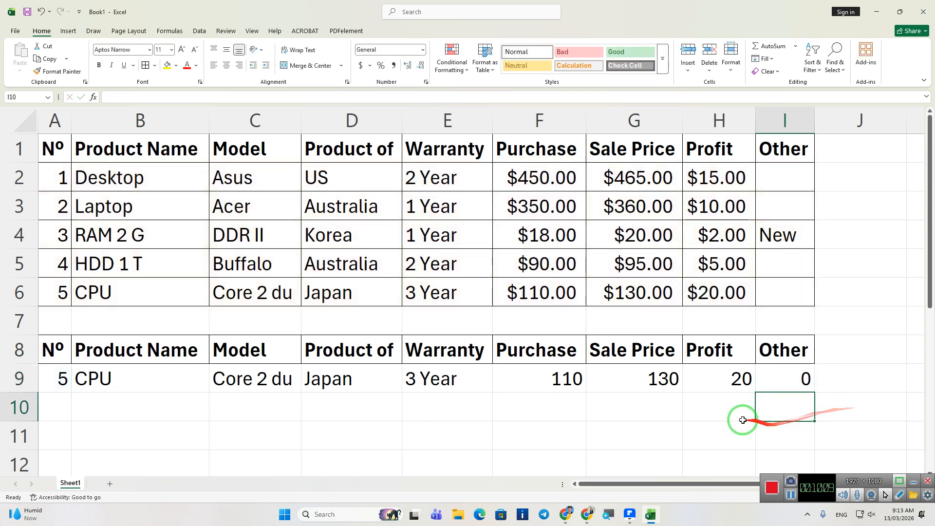
# Test the lookup row by entering product number 1 and then 2 in cell A9.
pyautogui.click(57, 382)
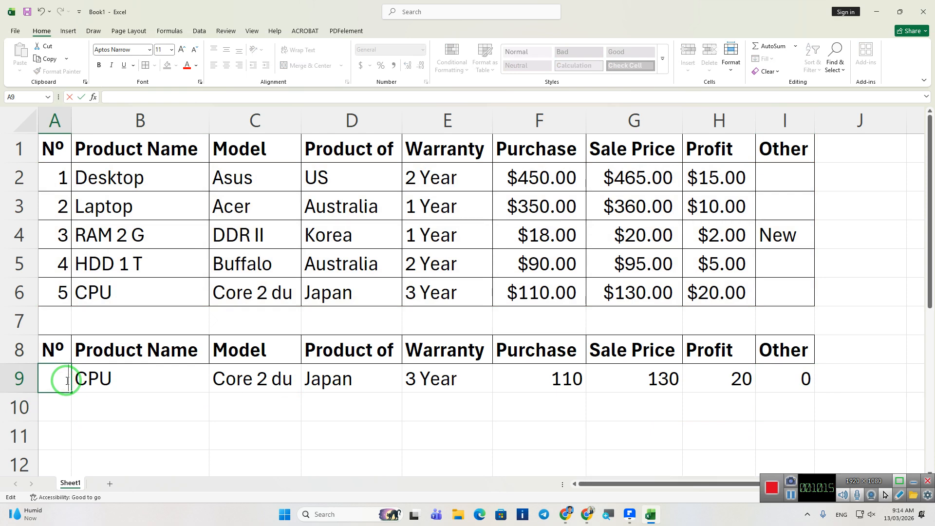
pyautogui.write('1')
pyautogui.press('Return')
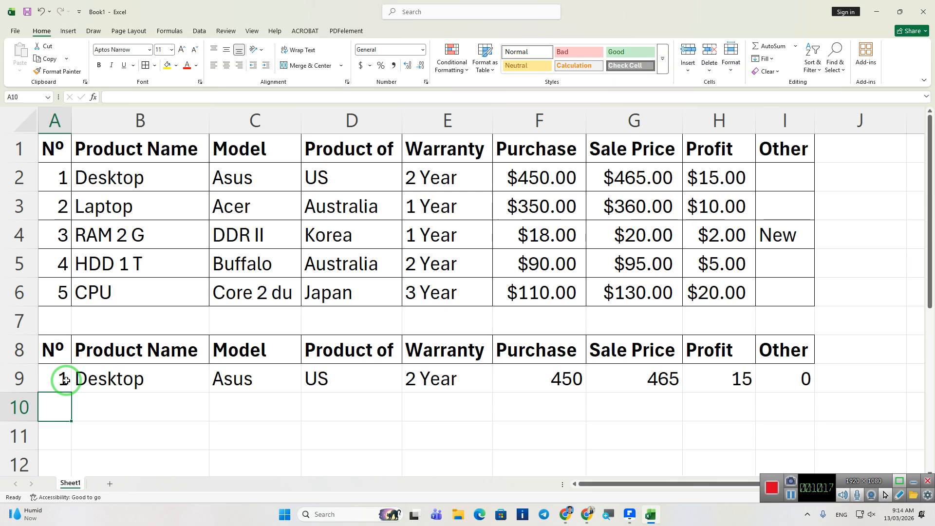
pyautogui.click(66, 380)
pyautogui.doubleClick(66, 381)
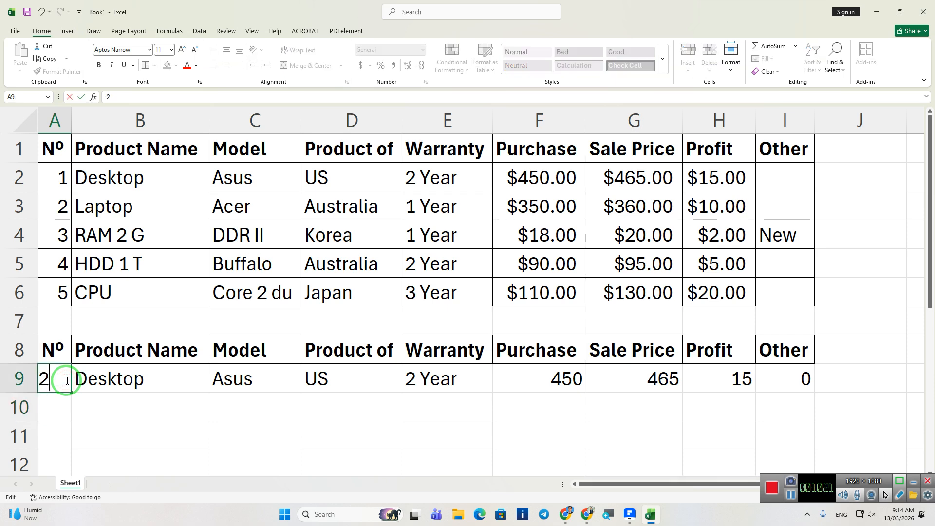
pyautogui.press('Return')
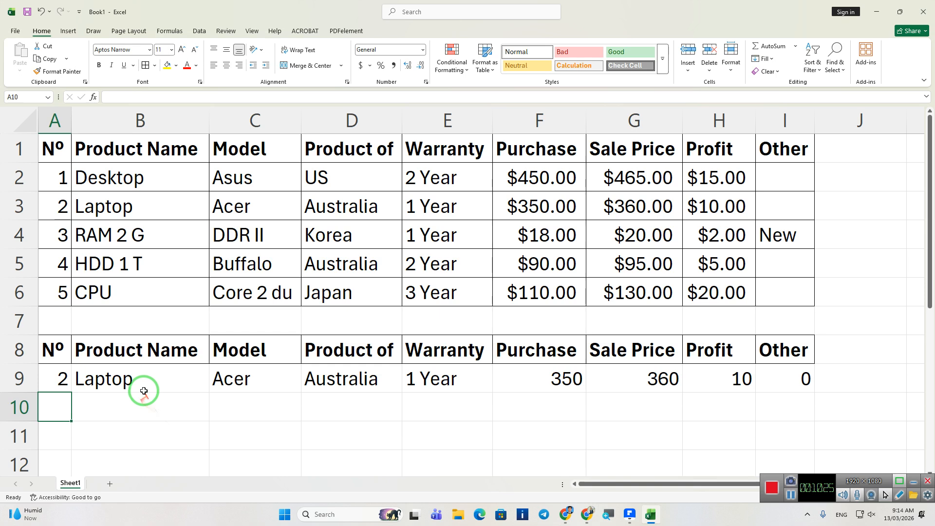
# Highlight the product data in A2:I6, then enter product number 3 in cell A9.
pyautogui.moveTo(64, 176); pyautogui.dragTo(782, 281)
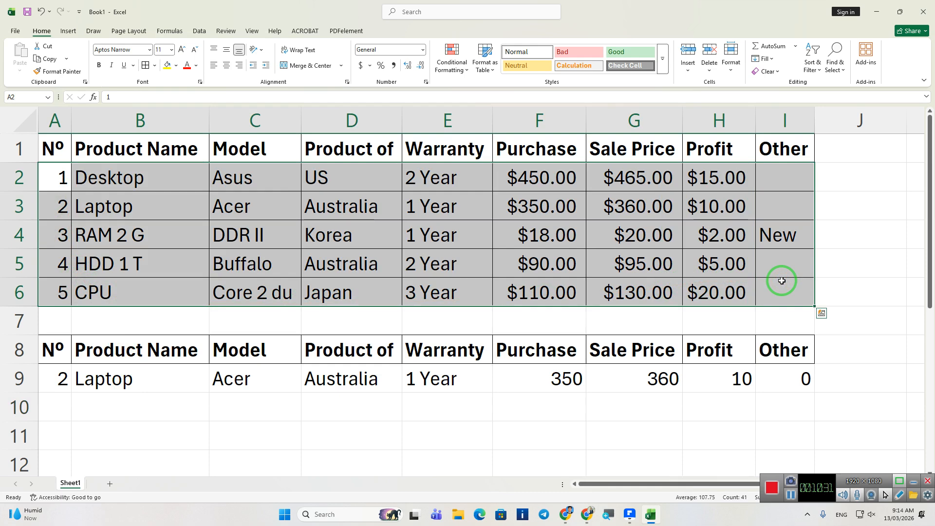
pyautogui.click(65, 376)
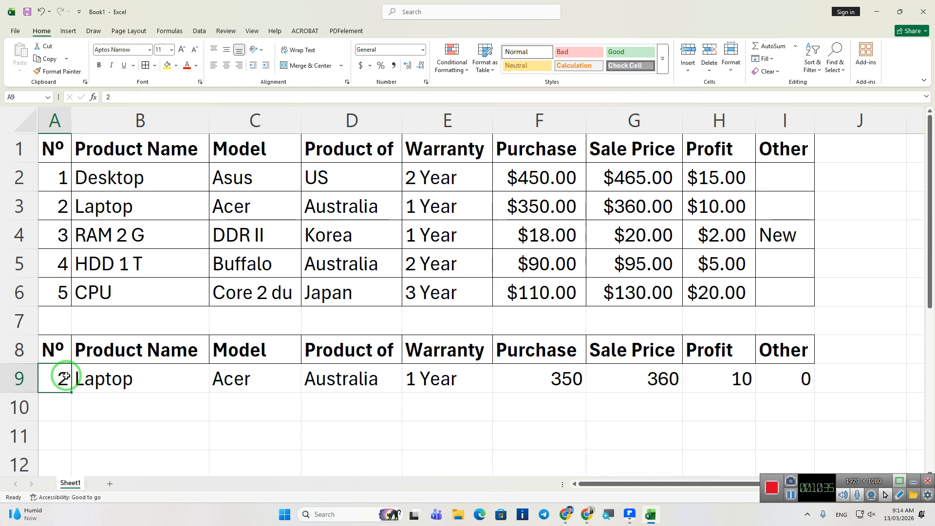
pyautogui.doubleClick(67, 376)
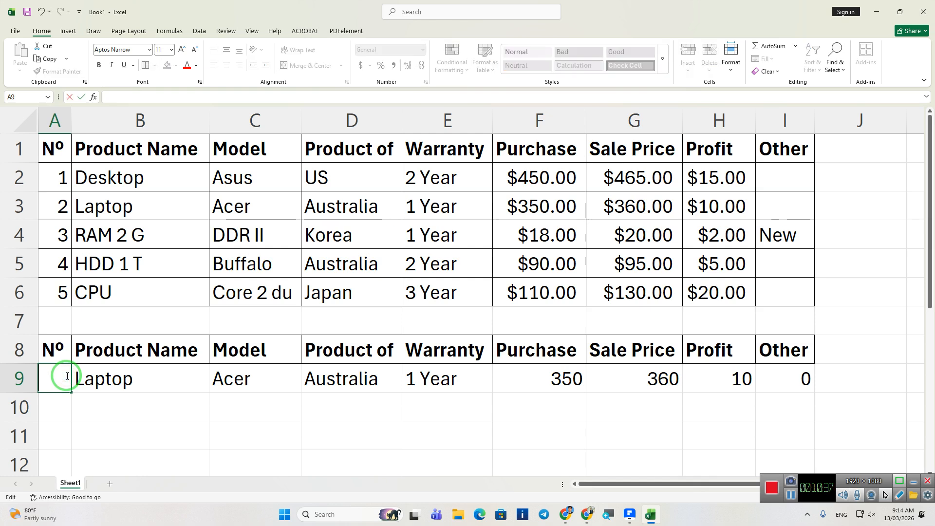
pyautogui.write('3')
pyautogui.press('Return')
# Review the lookup number in A9 and the VLOOKUP formulas across B9:I9.
pyautogui.click(66, 376)
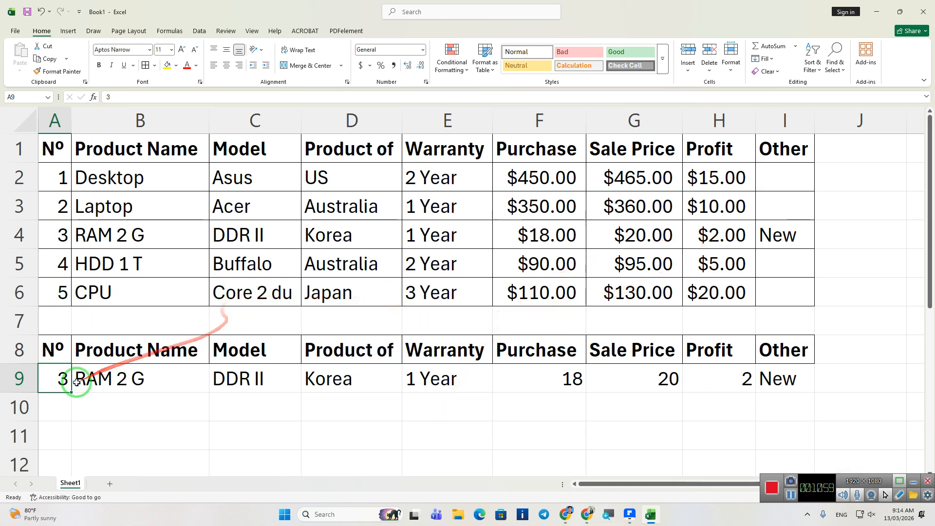
pyautogui.click(125, 385)
pyautogui.click(288, 379)
pyautogui.click(367, 379)
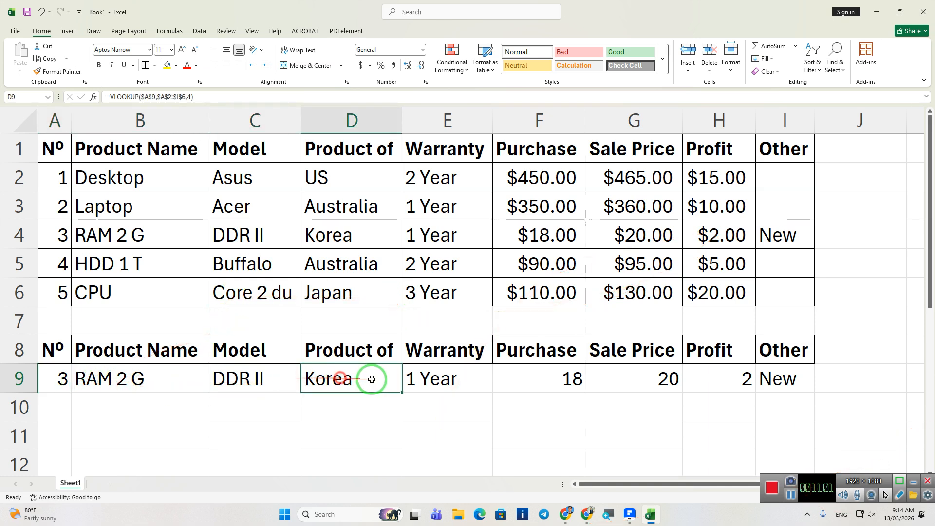
pyautogui.click(445, 379)
pyautogui.click(553, 379)
pyautogui.click(626, 380)
pyautogui.click(787, 375)
pyautogui.click(722, 383)
pyautogui.click(279, 379)
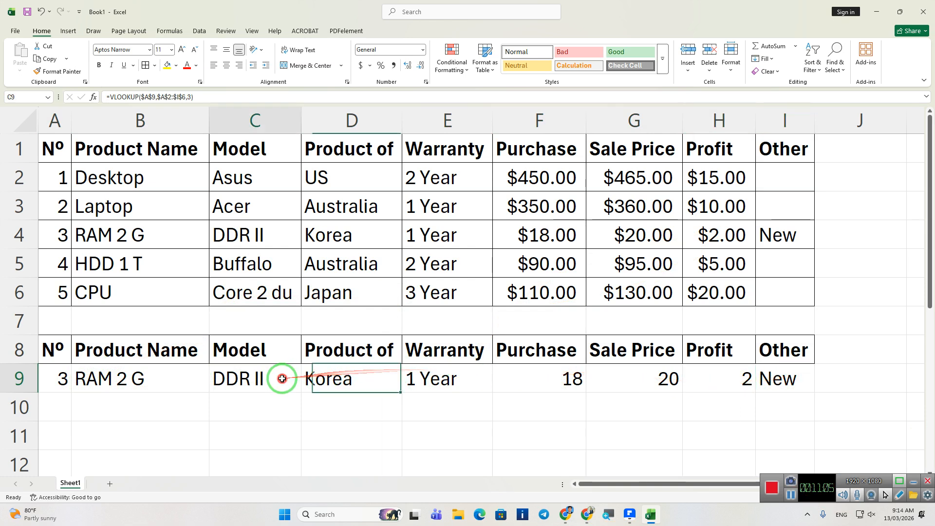
pyautogui.click(128, 382)
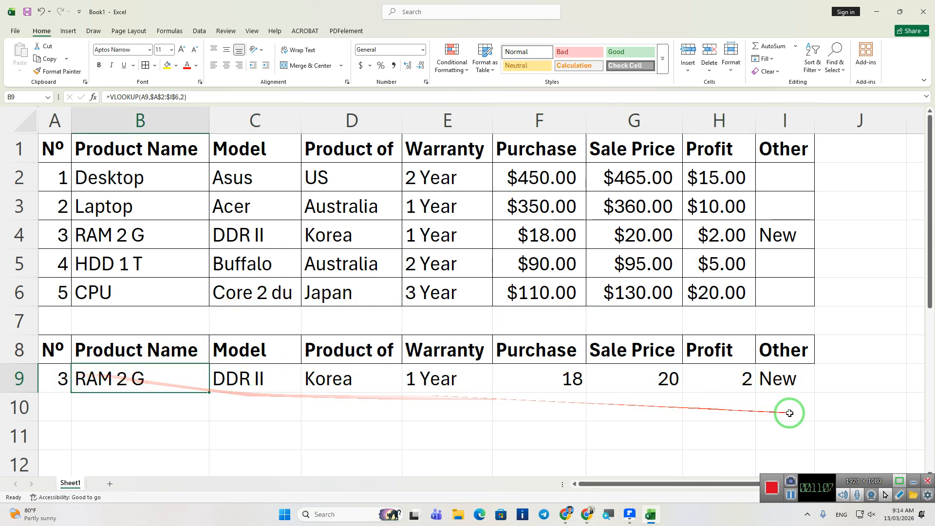